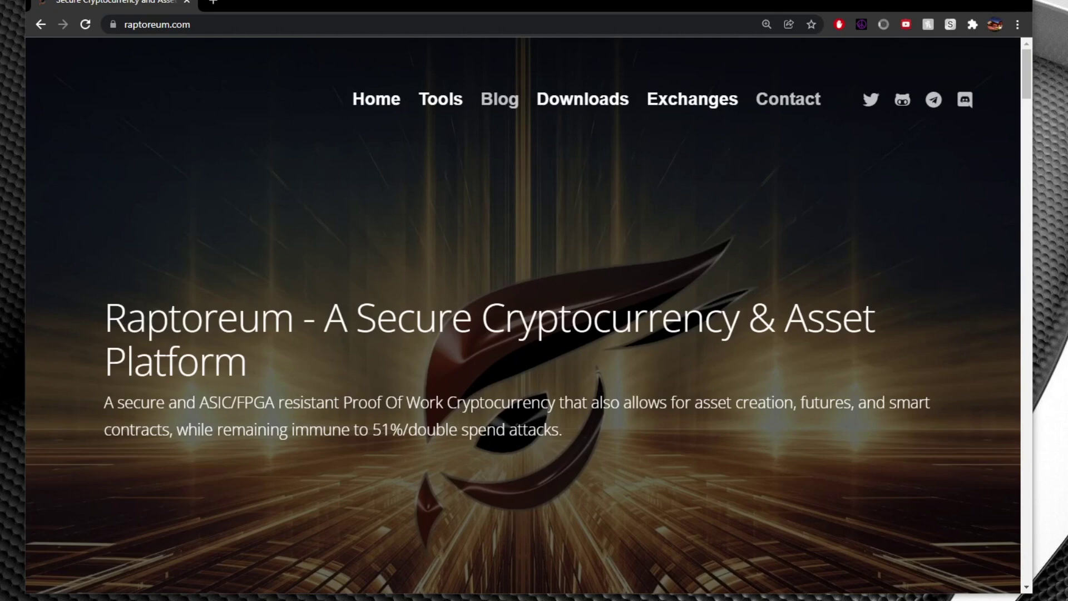
Download cpuminer-gr-1.2.4.1-x86_64_windows.7z from the CPU Miner release's Assets on GitHub.
{"action": "left_click", "coordinate": [588, 218]}
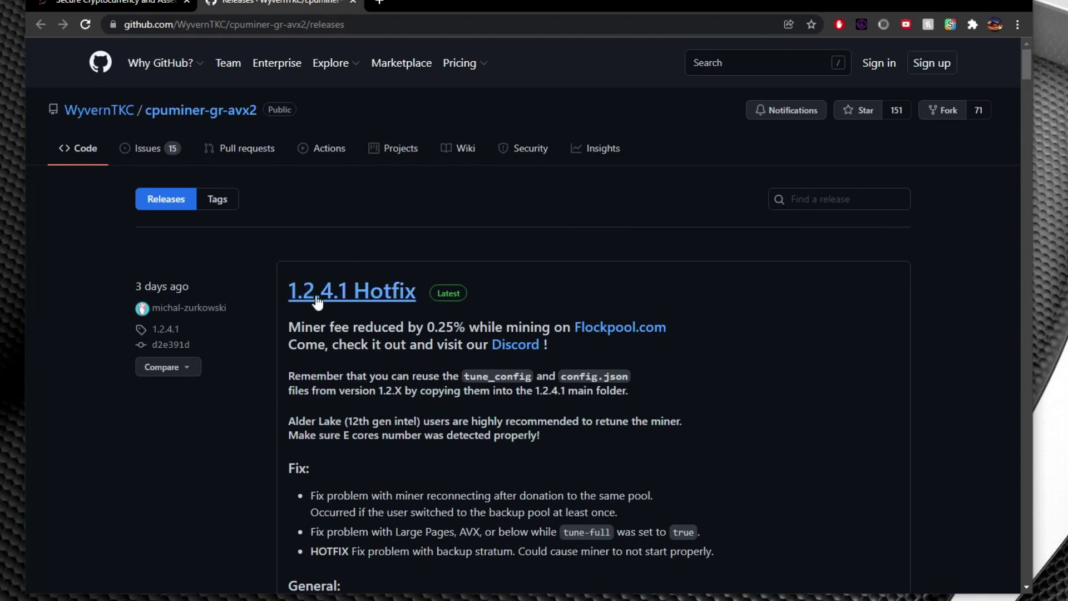
{"action": "scroll", "coordinate": [357, 299], "scroll_direction": "down", "scroll_amount": 2}
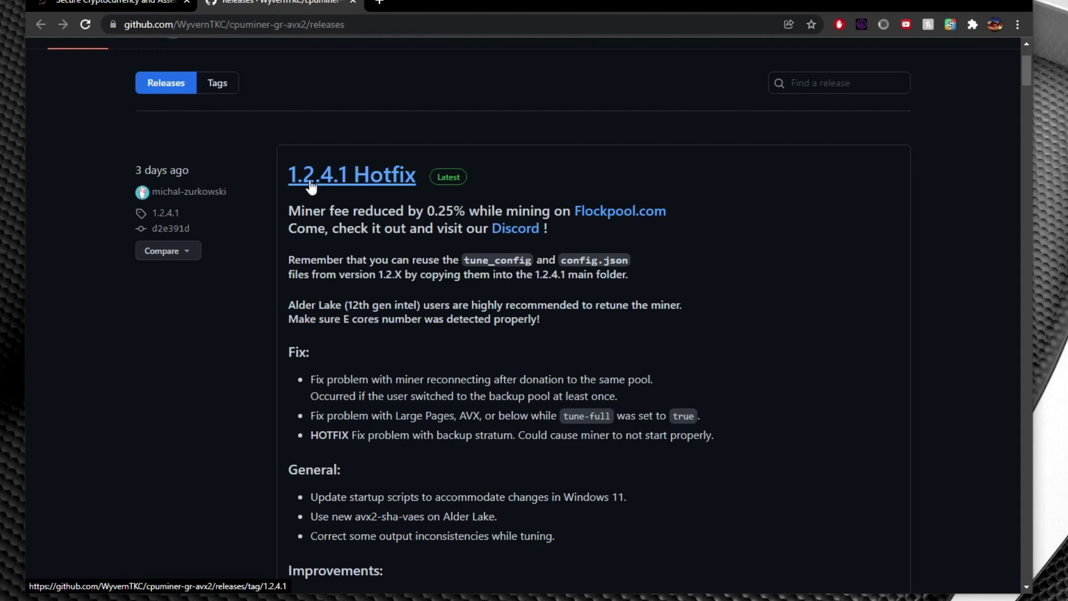
{"action": "scroll", "coordinate": [314, 188], "scroll_direction": "down", "scroll_amount": 8}
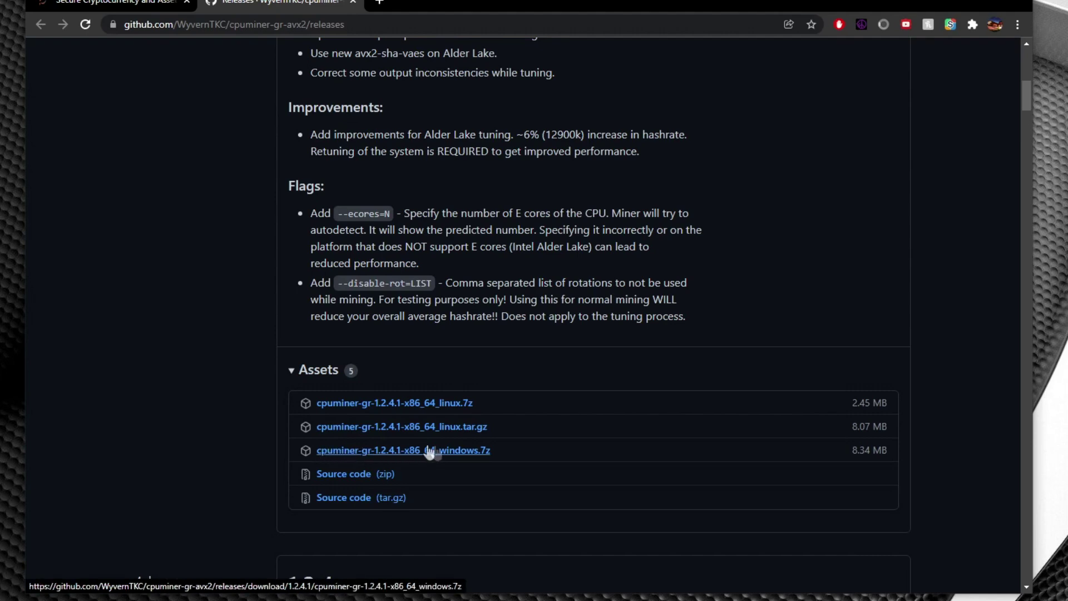
{"action": "left_click", "coordinate": [460, 451]}
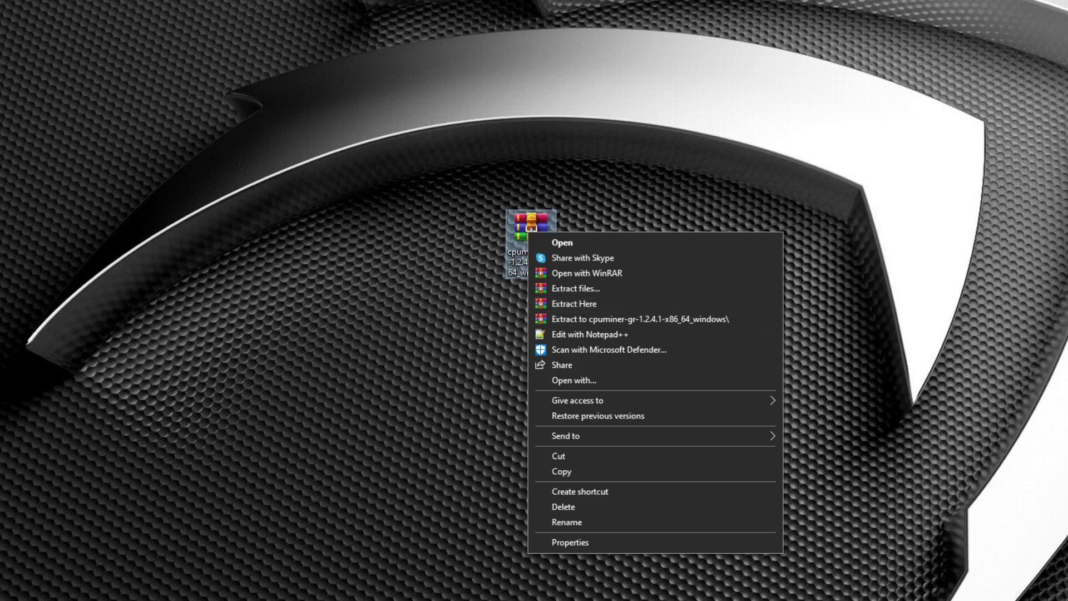
Extract the miner archive onto the desktop, then view the readme inside the extracted folder.
{"action": "left_click", "coordinate": [611, 319]}
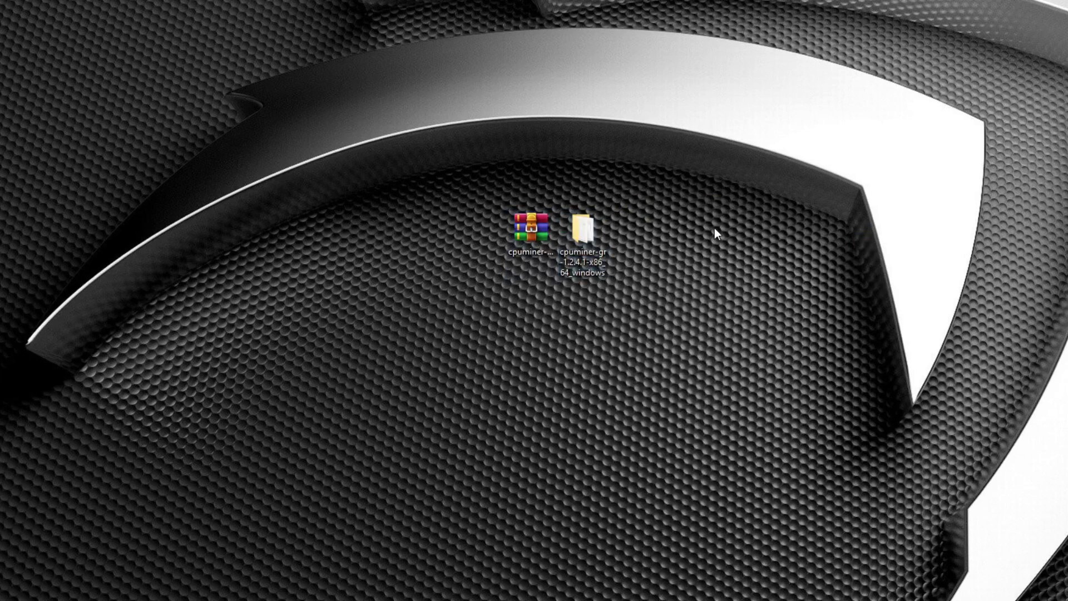
{"action": "double_click", "coordinate": [592, 228]}
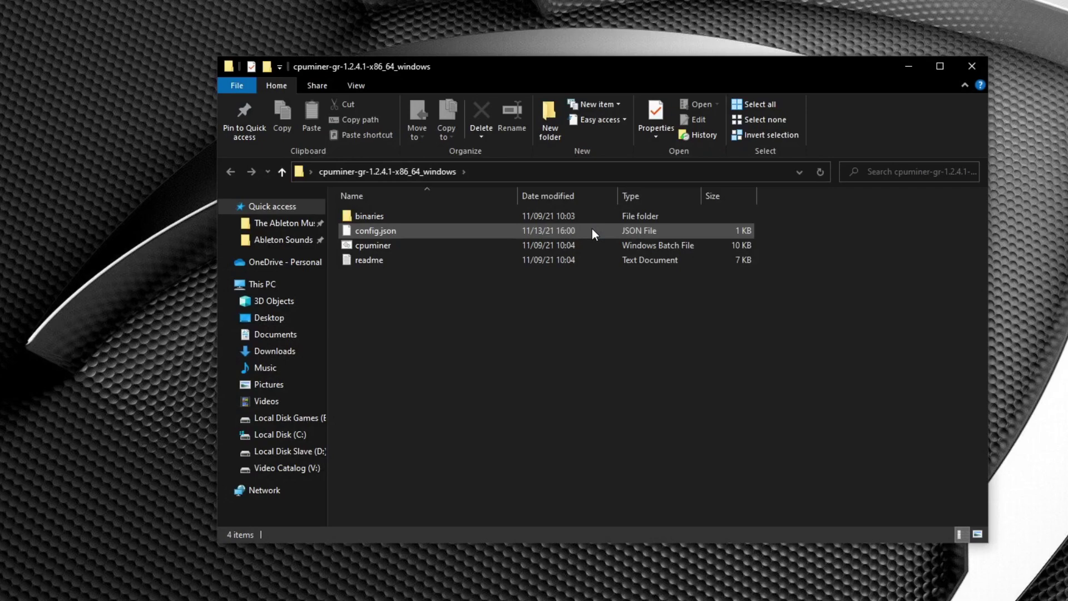
{"action": "left_click", "coordinate": [553, 215]}
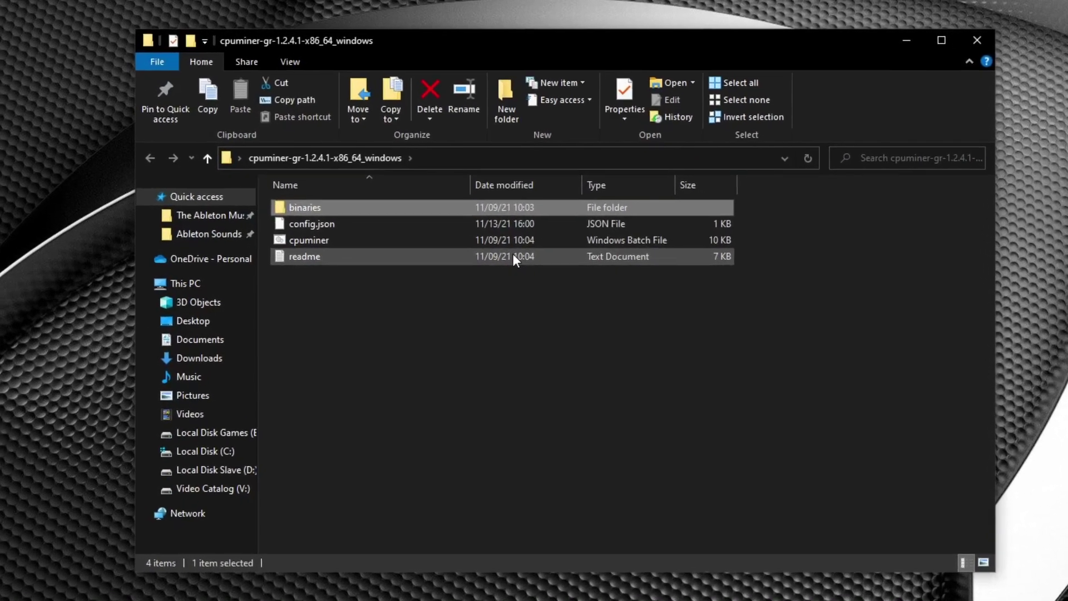
{"action": "left_click", "coordinate": [378, 257]}
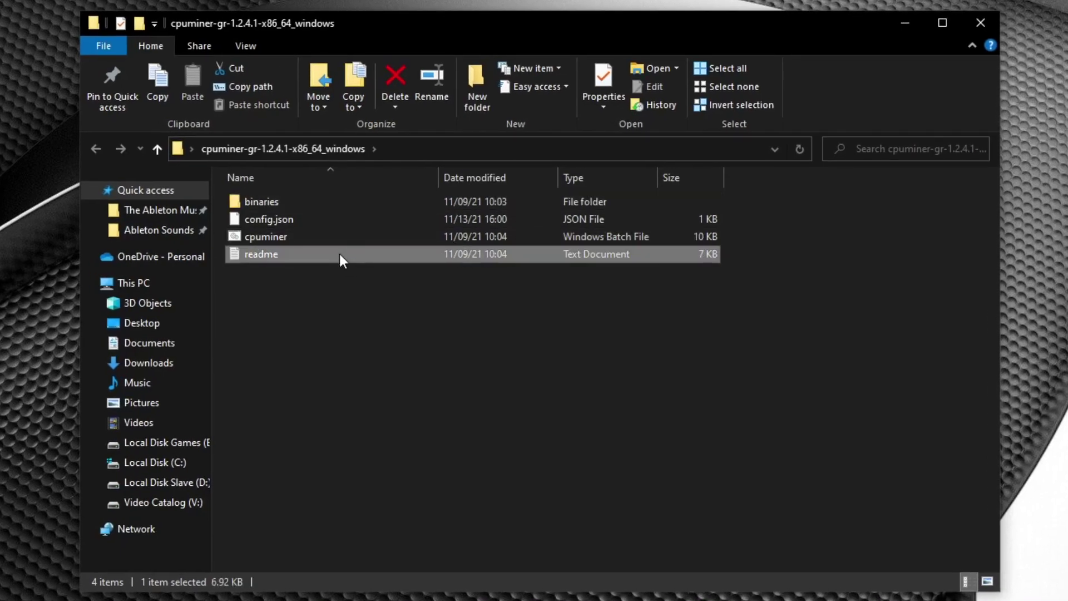
{"action": "double_click", "coordinate": [339, 254]}
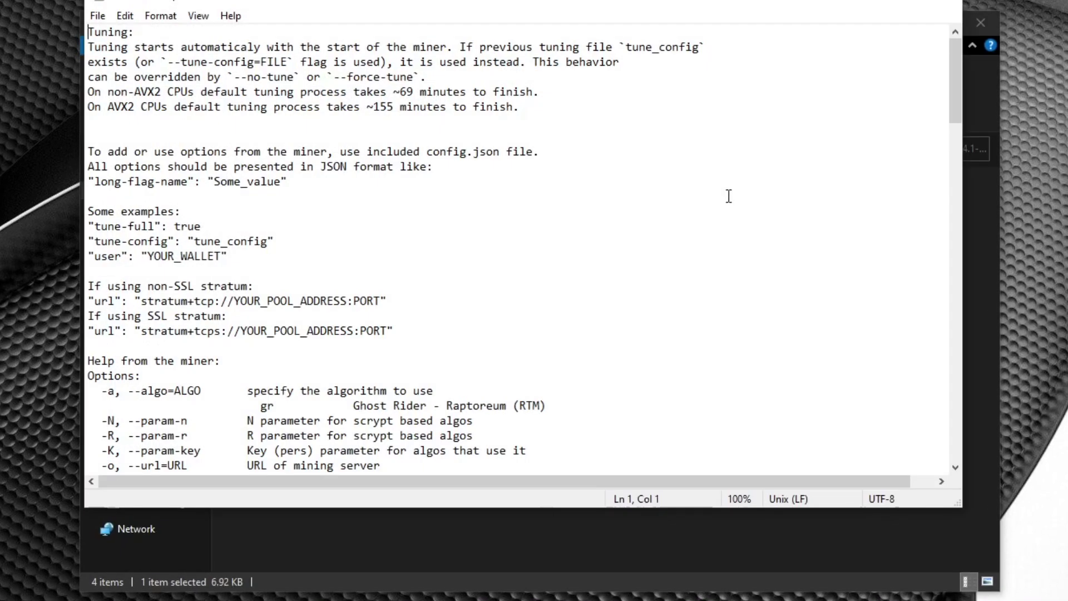
{"action": "scroll", "coordinate": [714, 196], "scroll_direction": "down", "scroll_amount": 8}
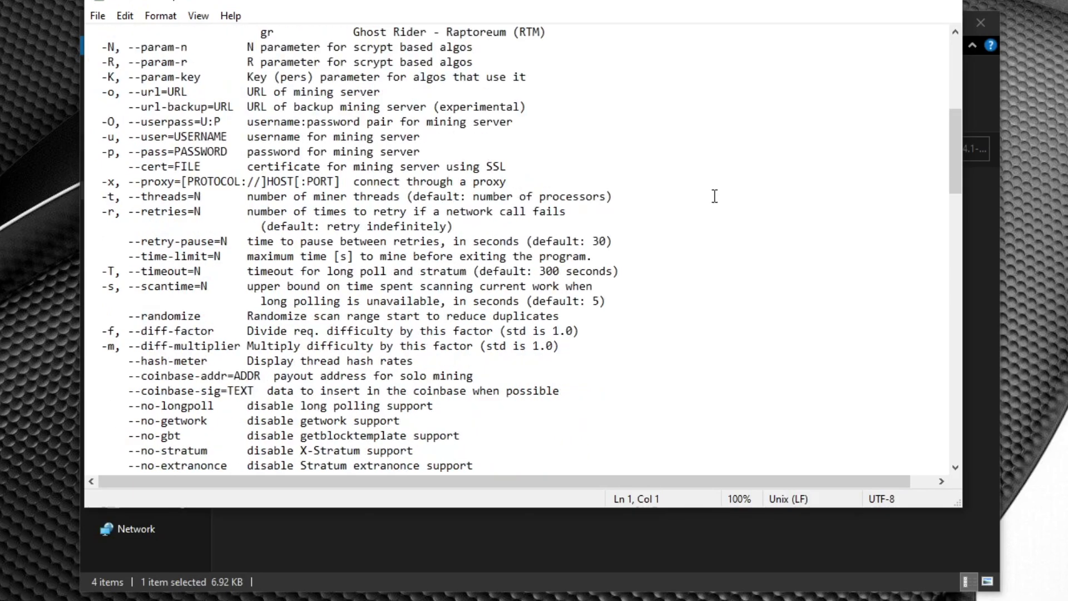
{"action": "scroll", "coordinate": [715, 196], "scroll_direction": "down", "scroll_amount": 10}
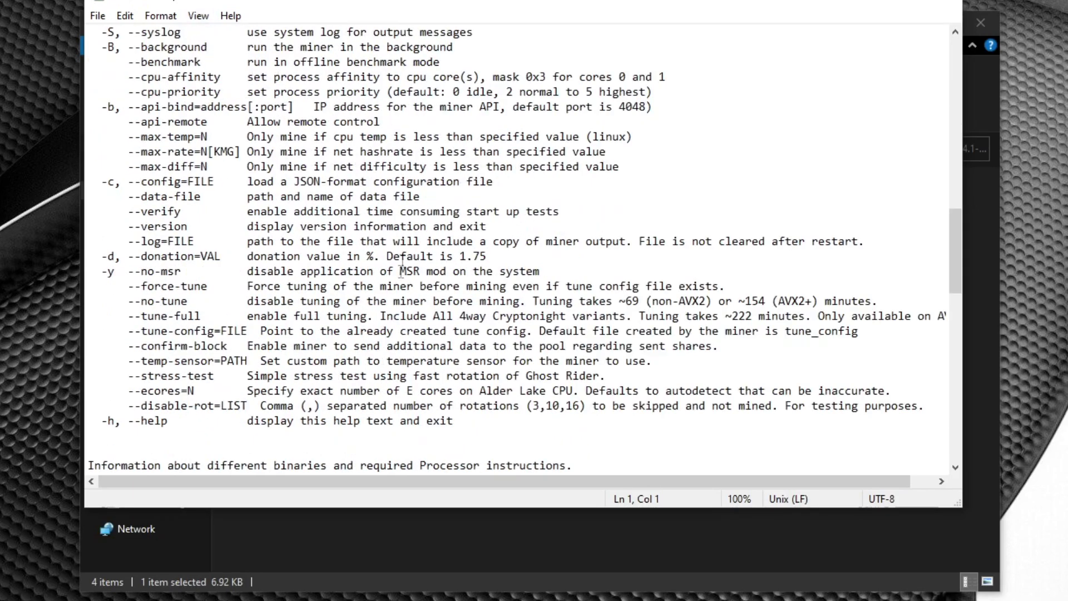
{"action": "scroll", "coordinate": [406, 289], "scroll_direction": "down", "scroll_amount": 8}
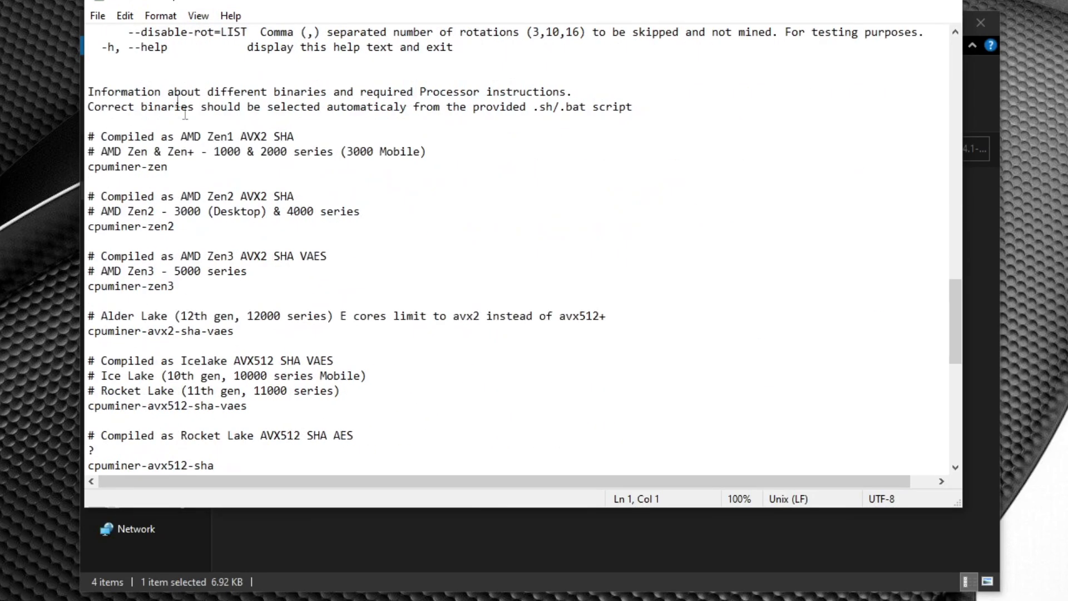
{"action": "left_click", "coordinate": [236, 167]}
{"action": "left_click", "coordinate": [154, 151]}
{"action": "scroll", "coordinate": [278, 289], "scroll_direction": "down", "scroll_amount": 4}
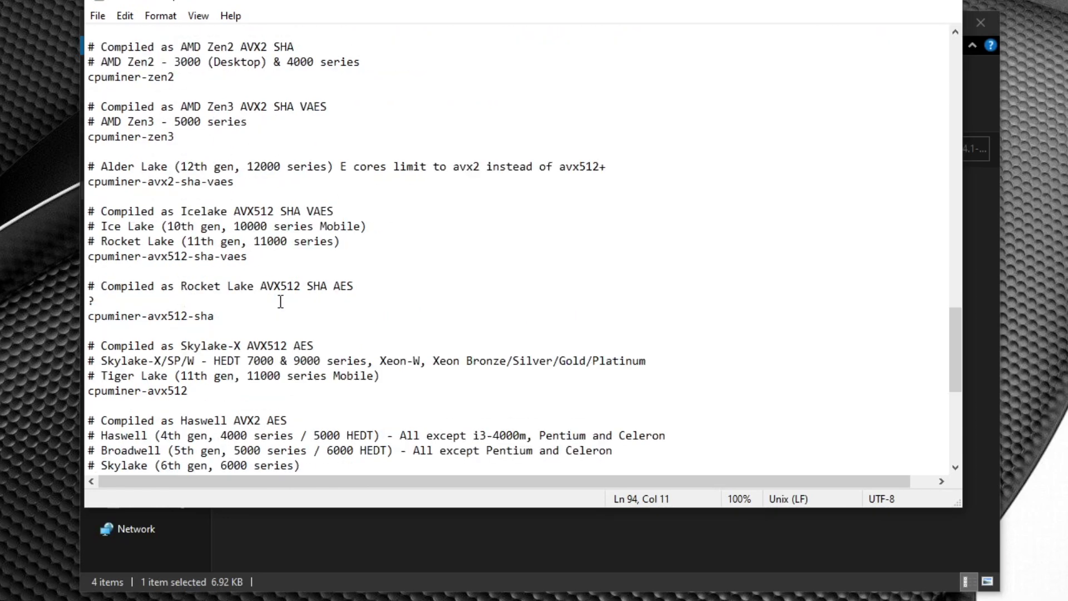
{"action": "left_click", "coordinate": [946, 4]}
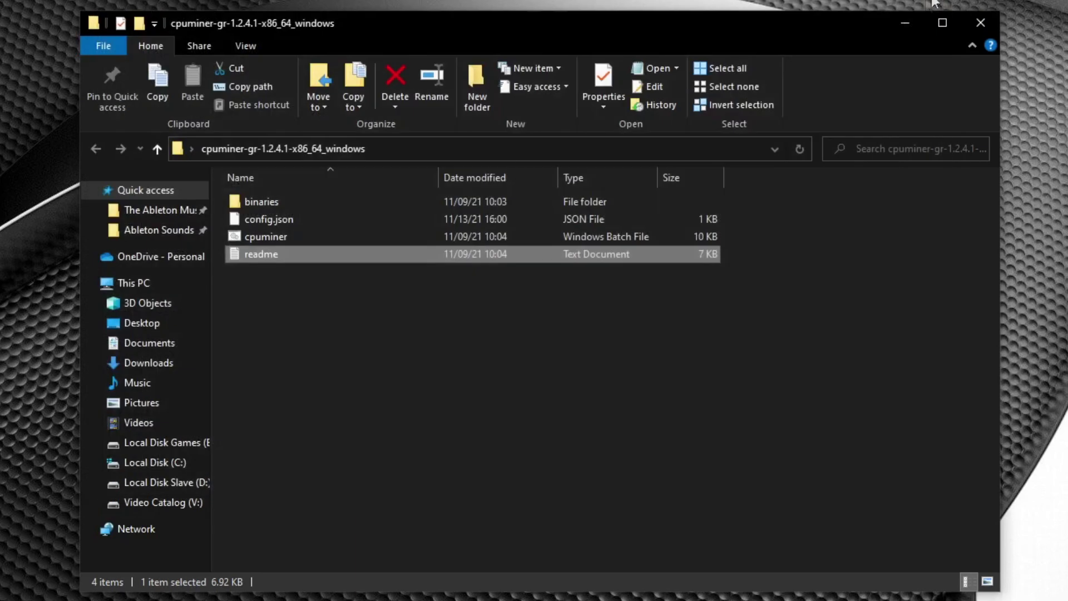
Select config.json in the cpuminer folder and open it in Notepad++ from its context menu.
{"action": "left_click", "coordinate": [333, 235]}
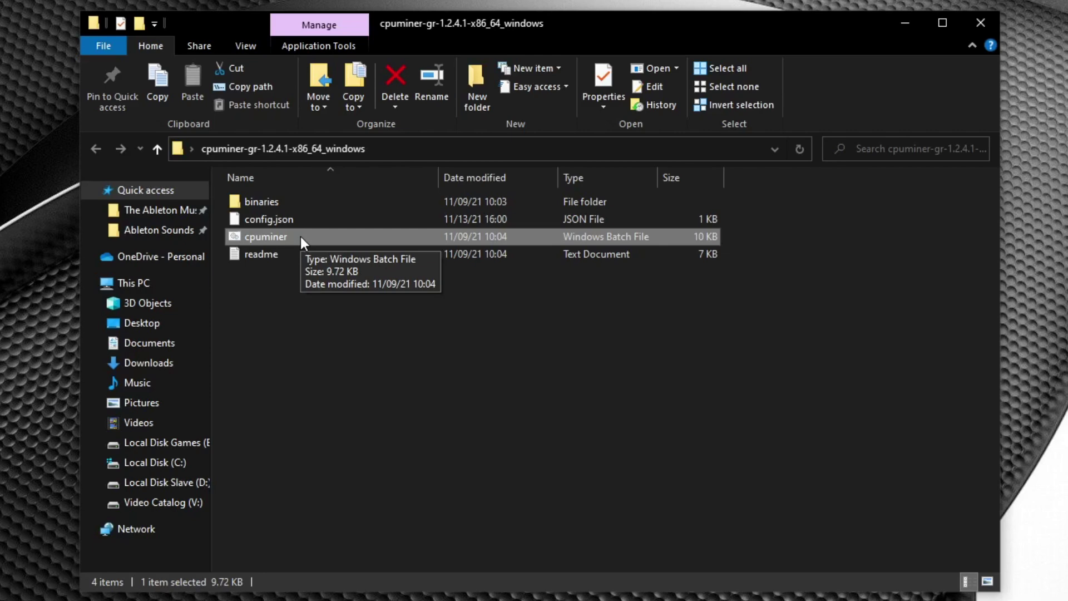
{"action": "left_click", "coordinate": [307, 220]}
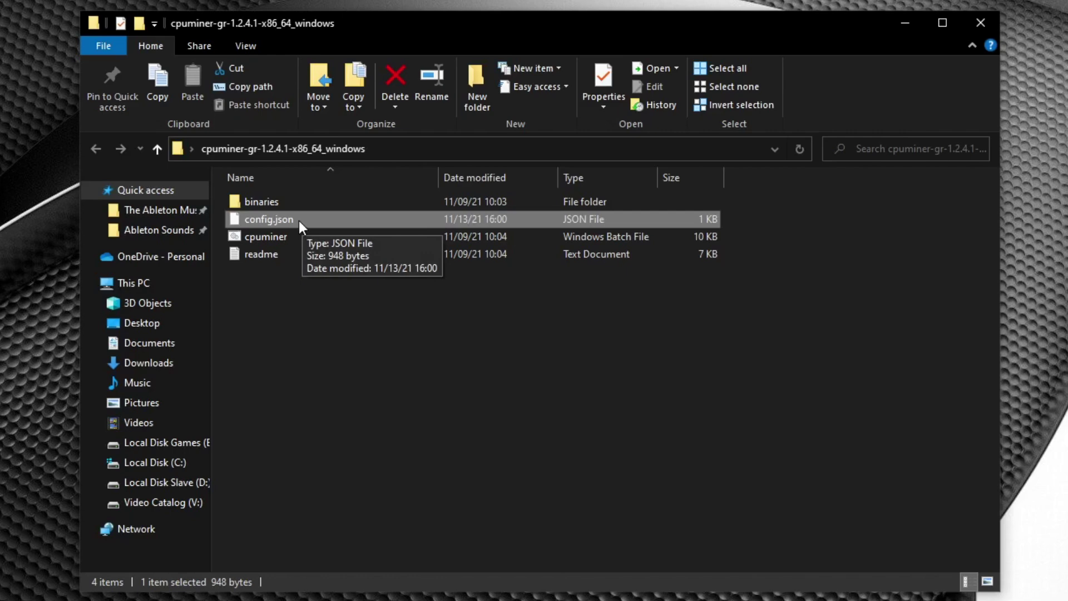
{"action": "right_click", "coordinate": [298, 220]}
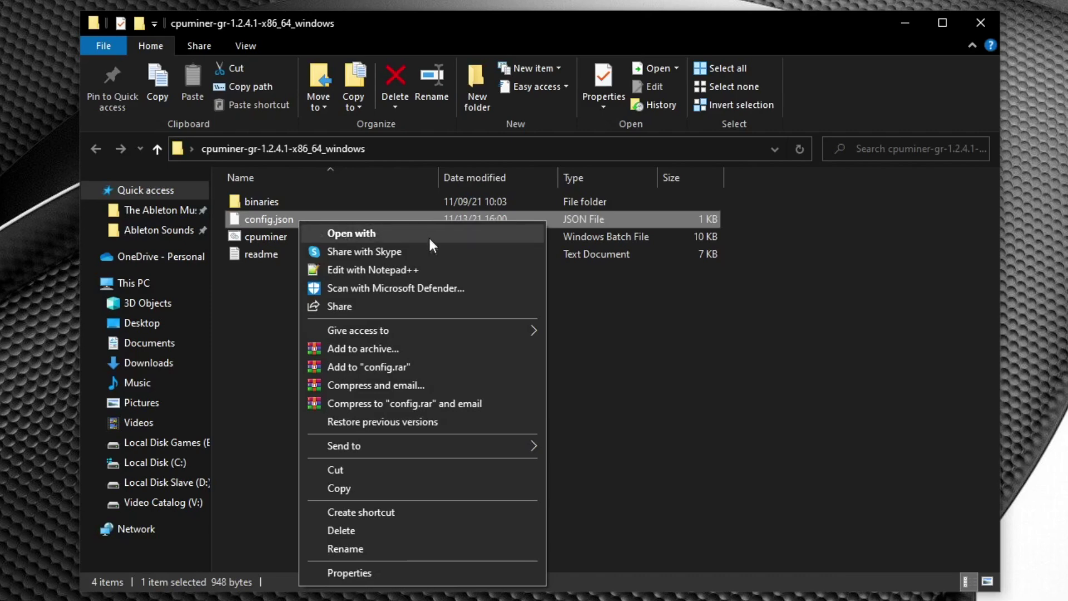
{"action": "left_click", "coordinate": [426, 268]}
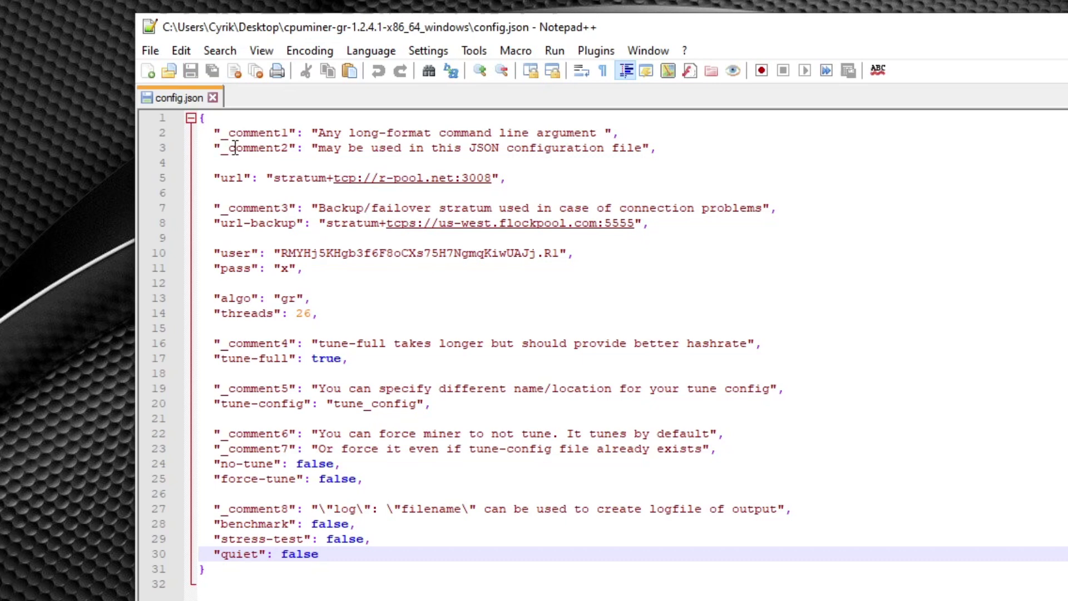
Check the url (r-pool.net:3008) and url-backup (us-west.flockpool.com:5555) lines in config.json.
{"action": "left_click", "coordinate": [221, 178]}
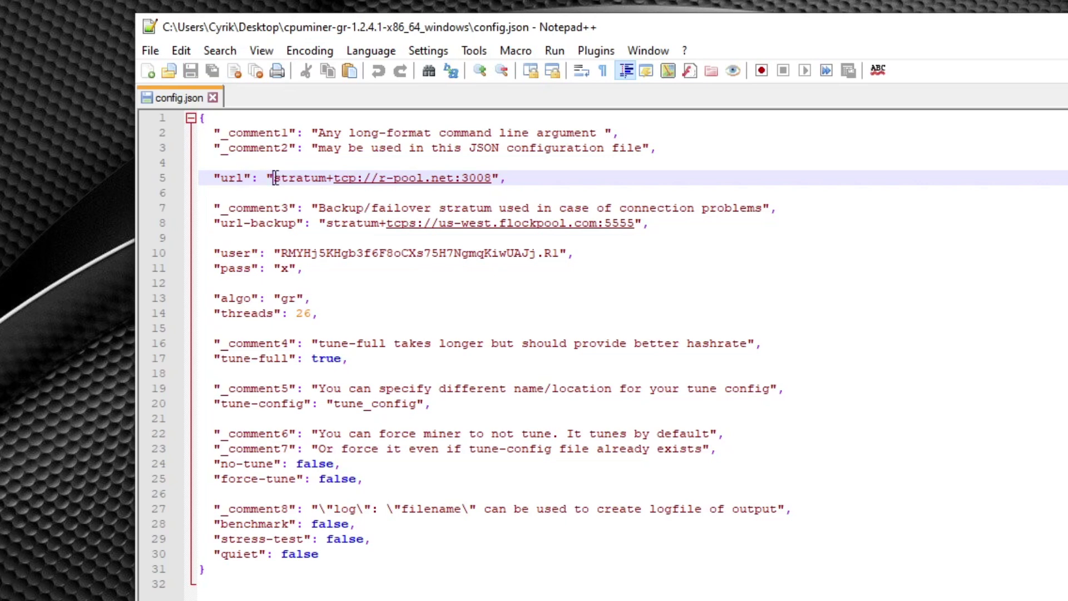
{"action": "left_click", "coordinate": [520, 178]}
{"action": "left_click", "coordinate": [252, 224]}
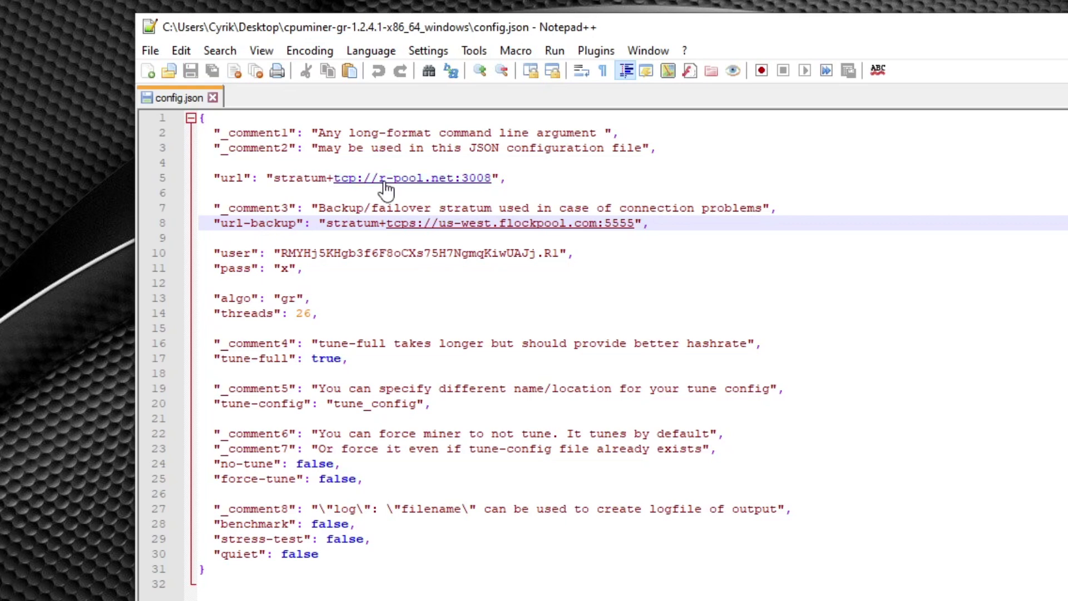
{"action": "left_click", "coordinate": [498, 177]}
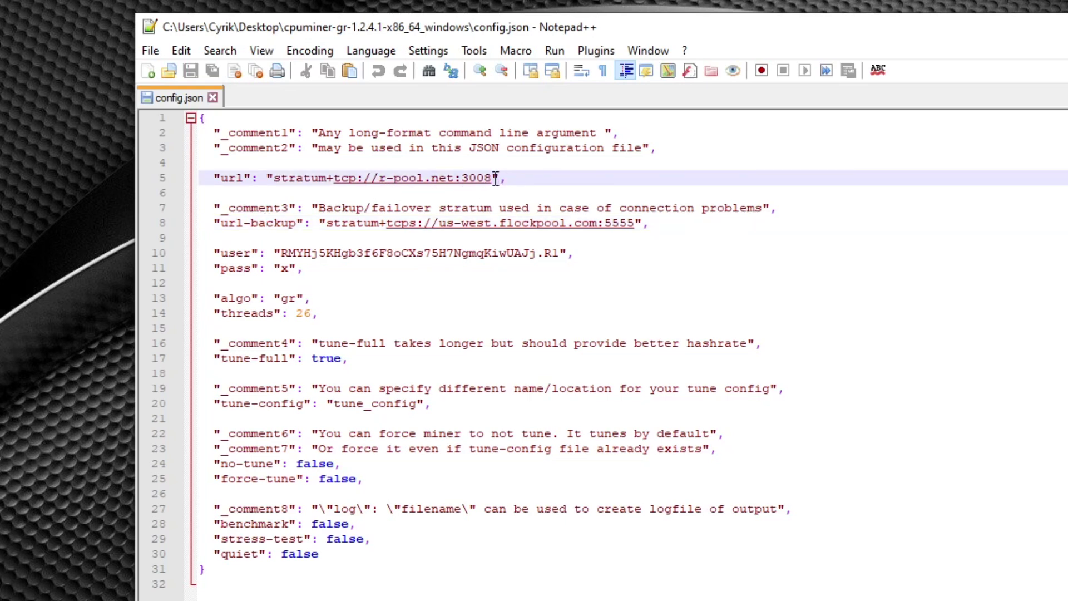
{"action": "left_click", "coordinate": [388, 224]}
{"action": "left_click", "coordinate": [699, 223]}
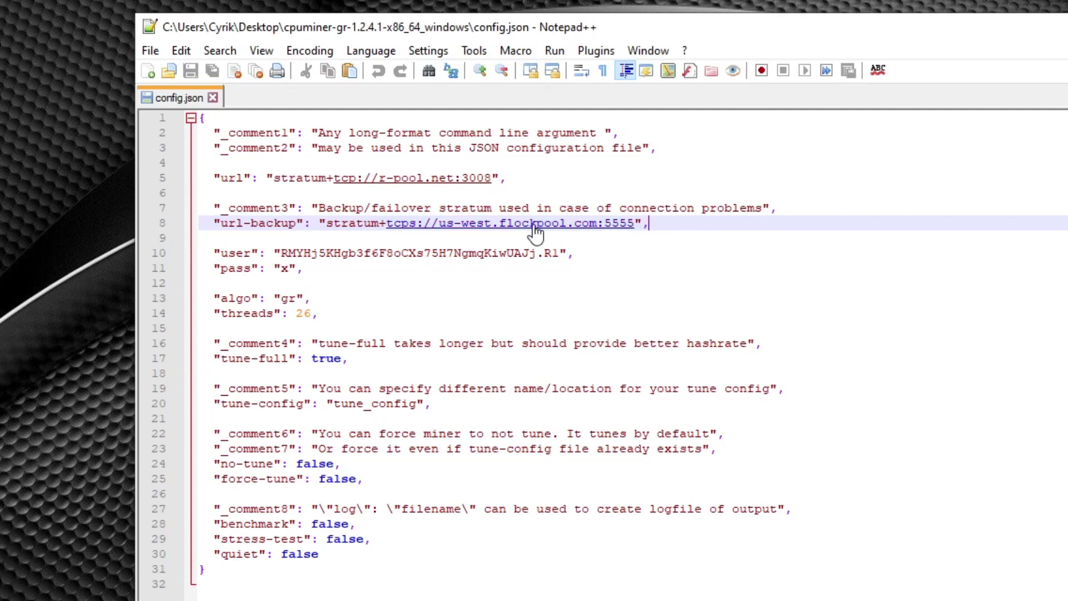
{"action": "left_click", "coordinate": [230, 253]}
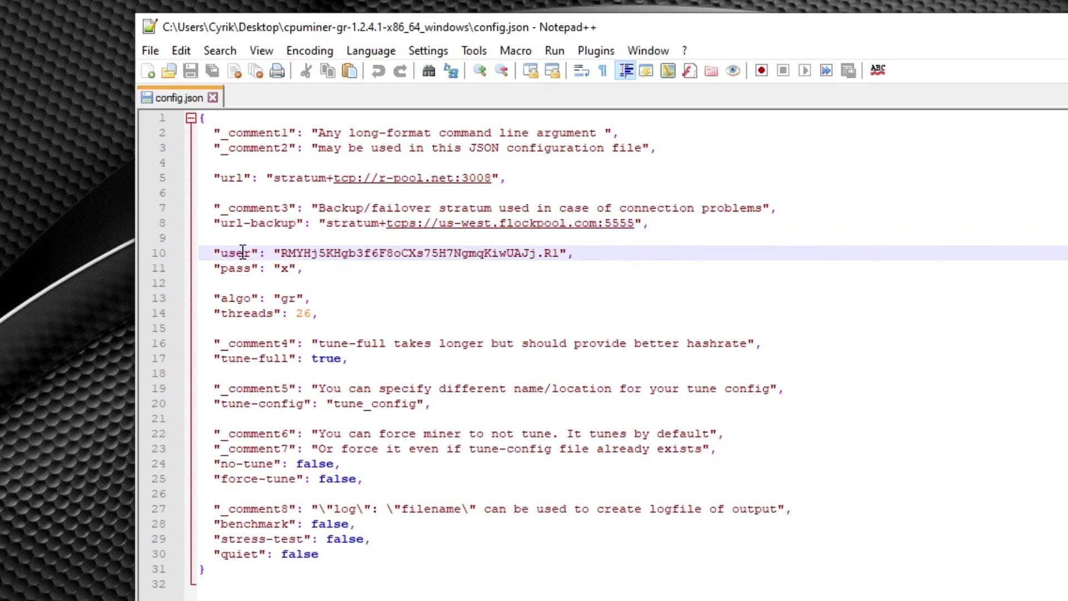
{"action": "left_click_drag", "start_coordinate": [281, 253], "coordinate": [537, 257]}
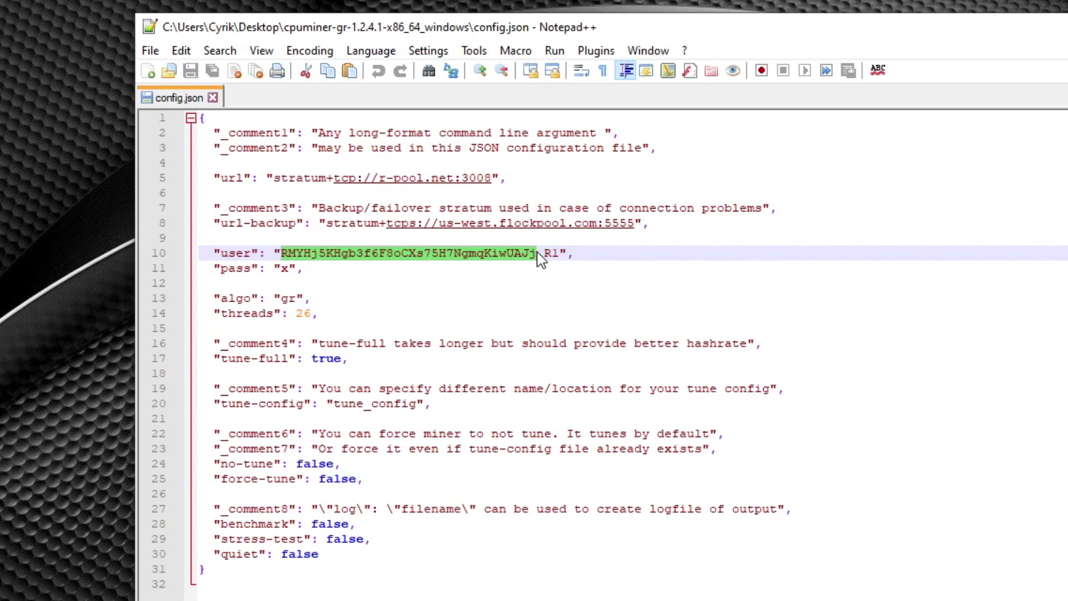
{"action": "left_click", "coordinate": [560, 253]}
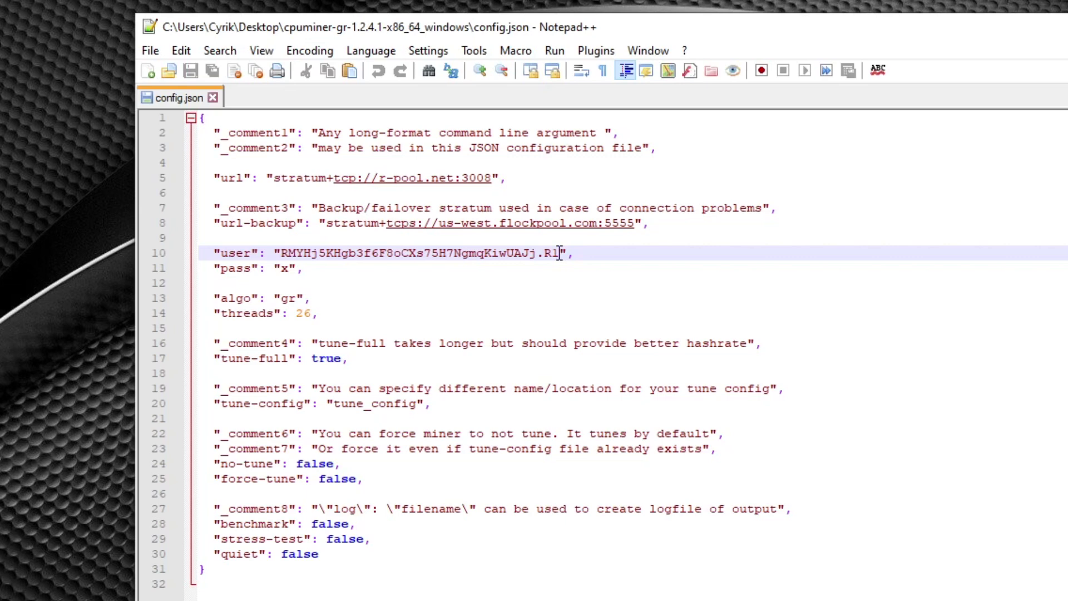
{"action": "left_click", "coordinate": [249, 269]}
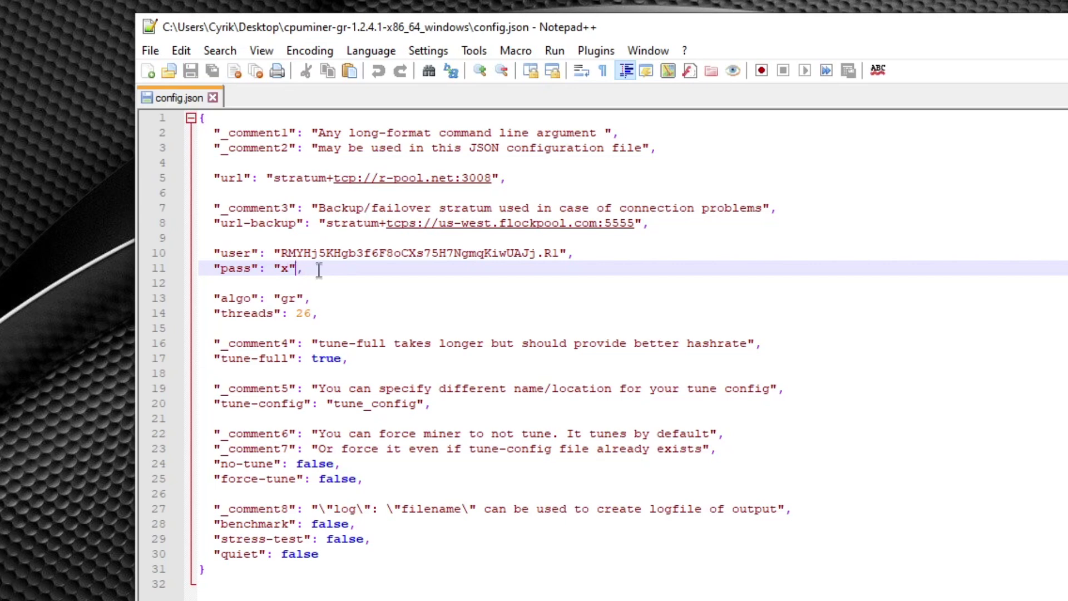
{"action": "left_click", "coordinate": [236, 298]}
{"action": "double_click", "coordinate": [285, 298]}
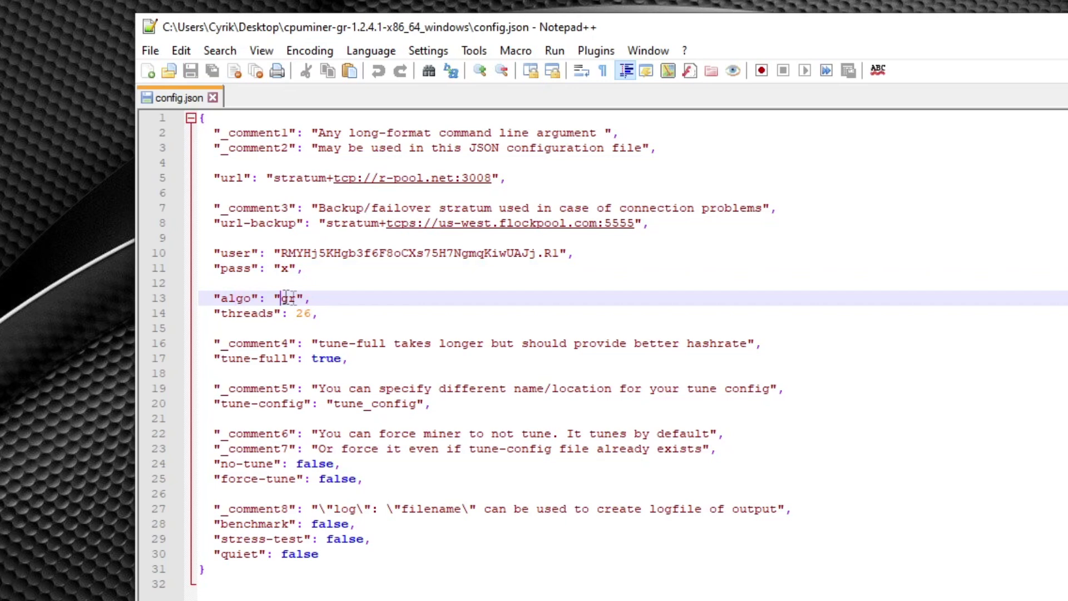
{"action": "left_click", "coordinate": [296, 298]}
{"action": "left_click", "coordinate": [311, 298]}
{"action": "left_click", "coordinate": [317, 313]}
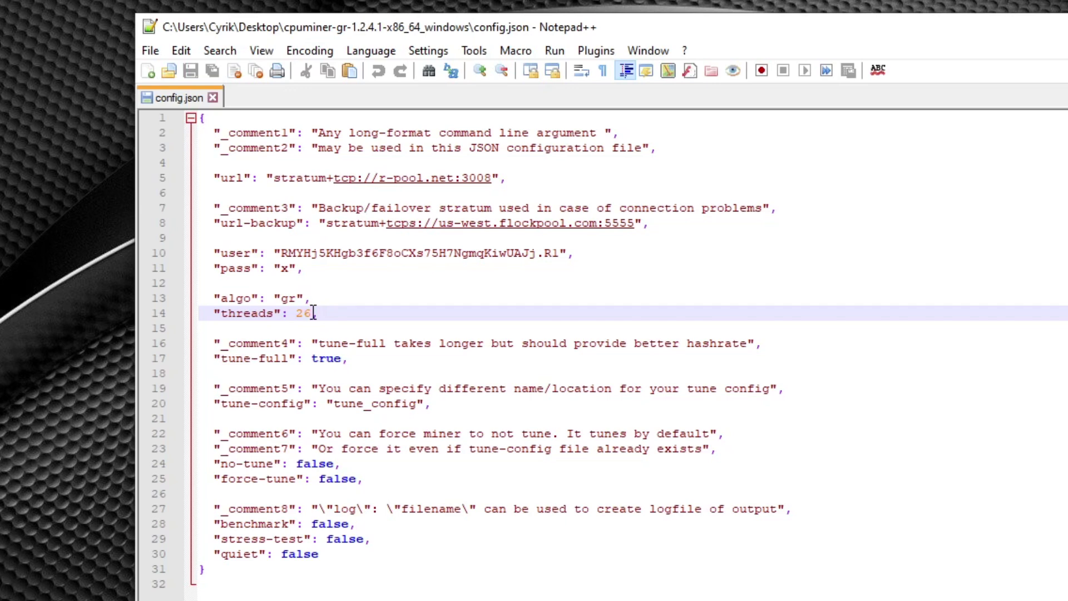
{"action": "left_click", "coordinate": [256, 358]}
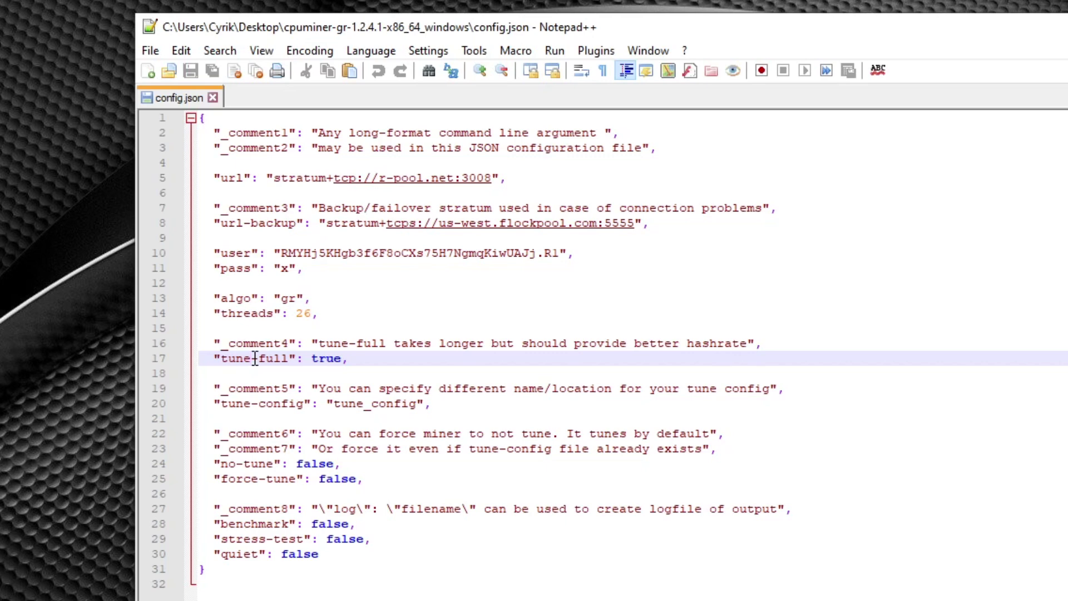
{"action": "left_click", "coordinate": [298, 403]}
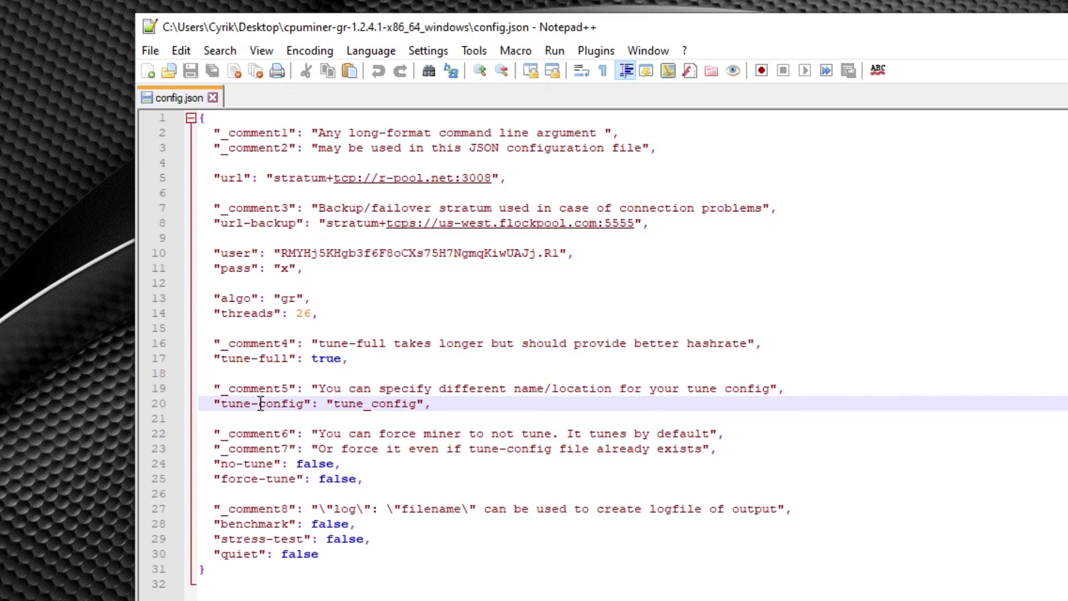
{"action": "left_click", "coordinate": [334, 405]}
{"action": "left_click", "coordinate": [253, 465]}
{"action": "left_click", "coordinate": [280, 478]}
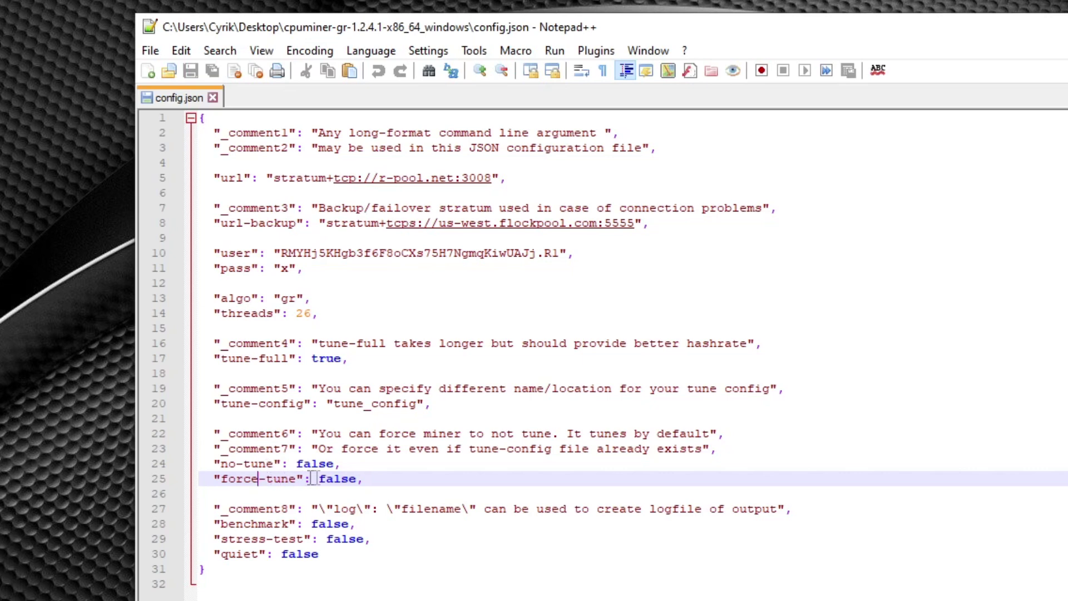
{"action": "left_click", "coordinate": [332, 478]}
{"action": "left_click", "coordinate": [320, 479]}
{"action": "left_click", "coordinate": [295, 464]}
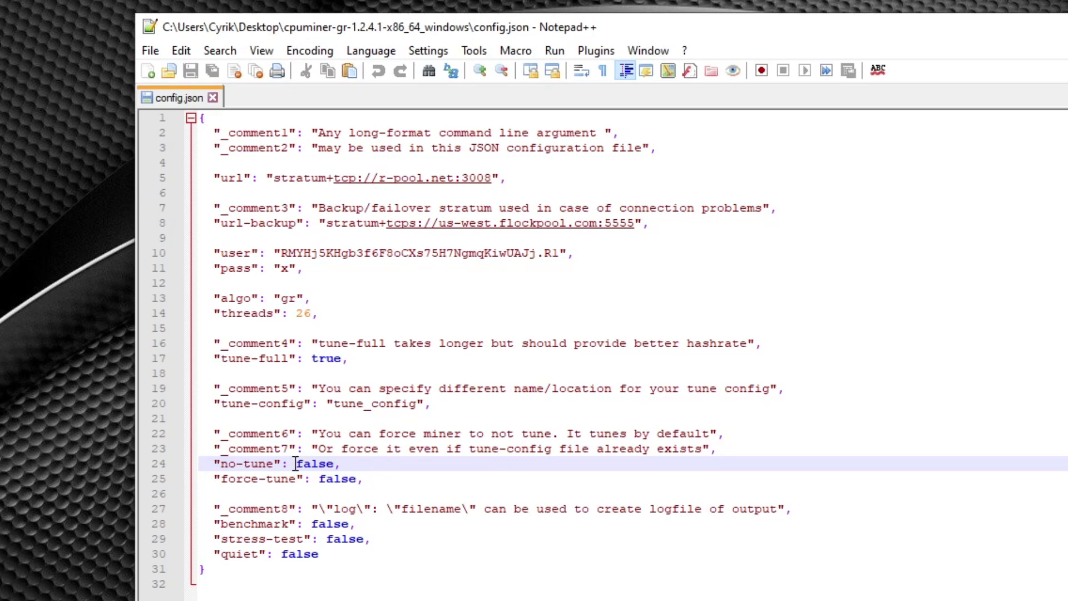
{"action": "left_click", "coordinate": [306, 524]}
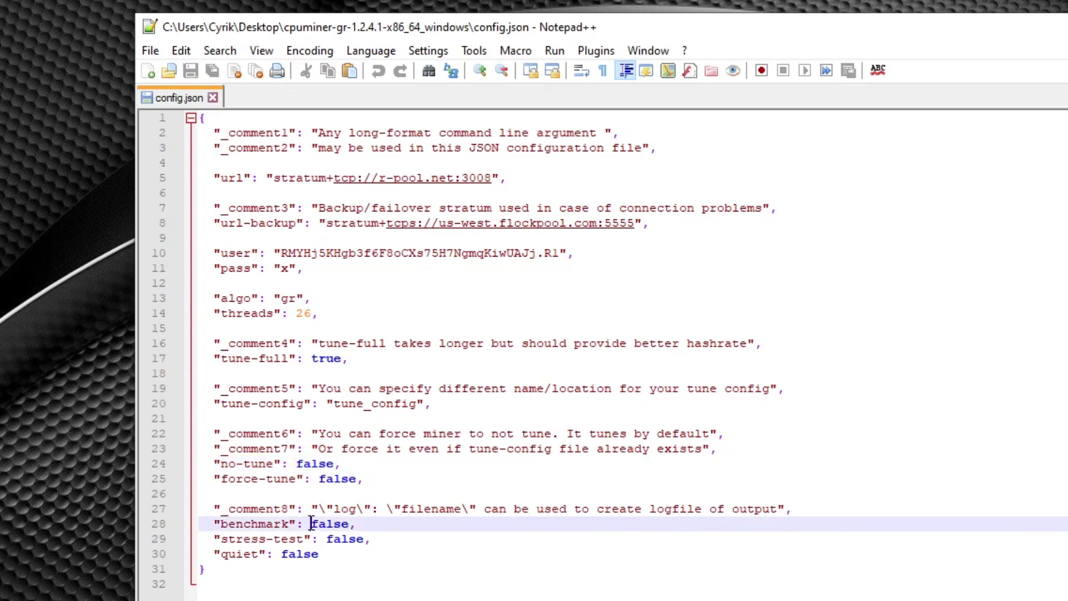
{"action": "left_click", "coordinate": [297, 554]}
{"action": "left_click", "coordinate": [312, 524]}
{"action": "left_click", "coordinate": [328, 539]}
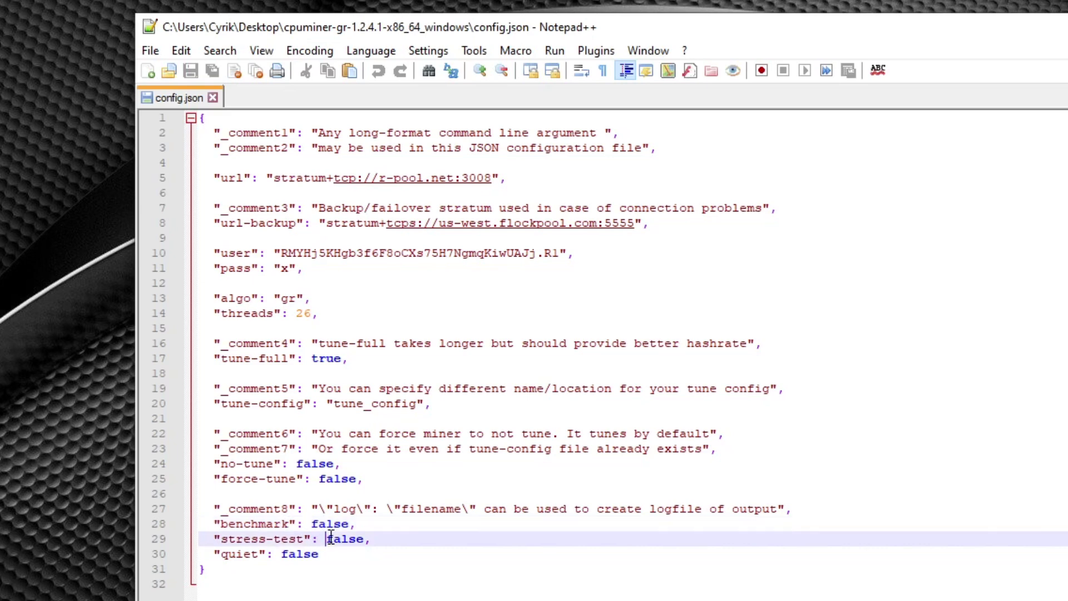
{"action": "left_click", "coordinate": [311, 524]}
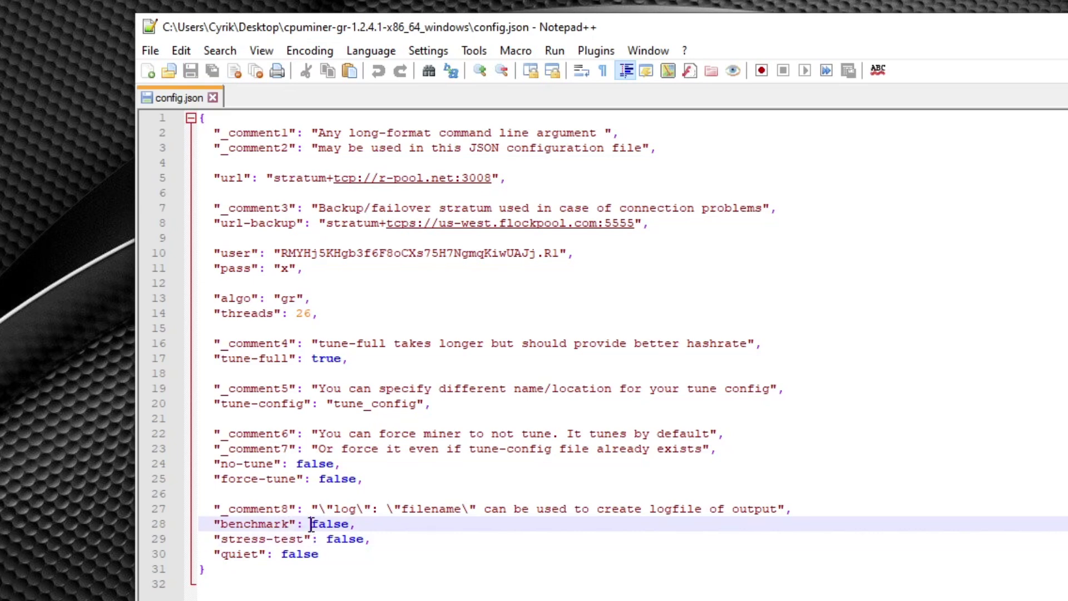
{"action": "left_click", "coordinate": [326, 537]}
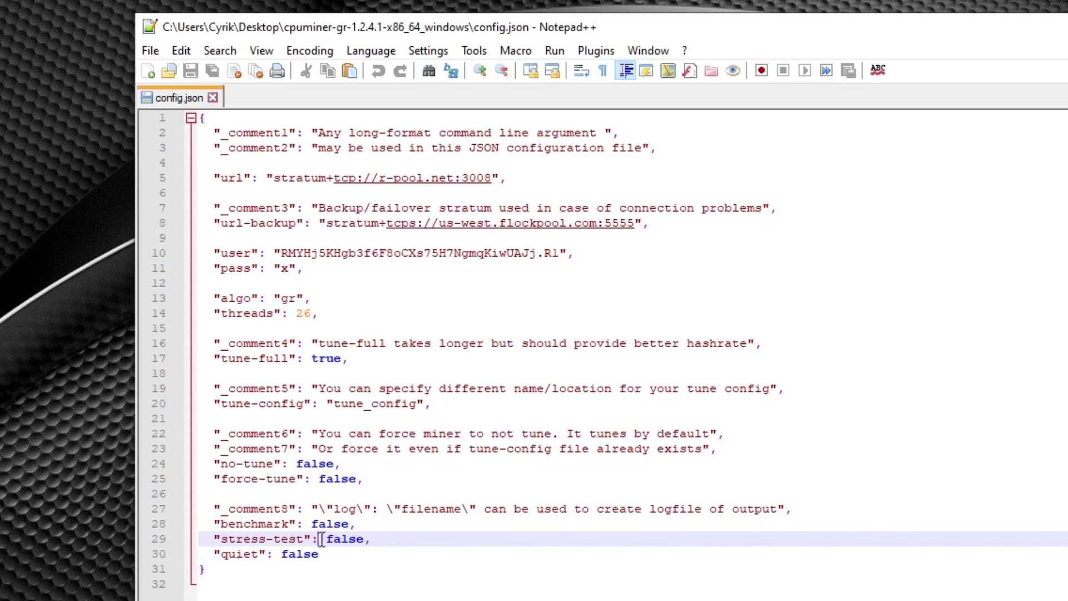
{"action": "left_click", "coordinate": [324, 553]}
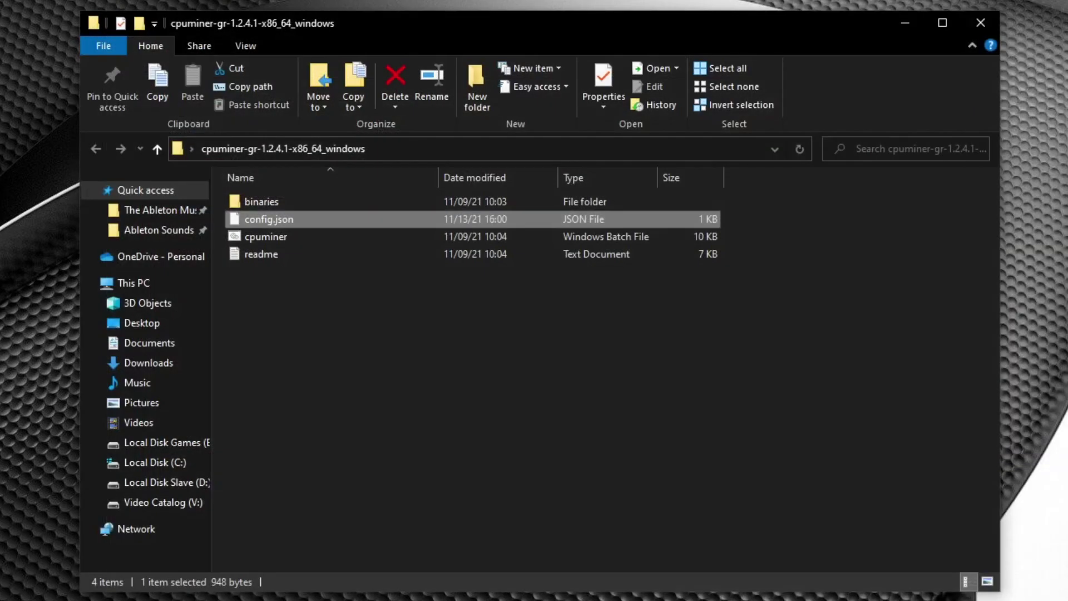
Launch the cpuminer script normally, then close its window.
{"action": "left_click", "coordinate": [340, 297]}
{"action": "double_click", "coordinate": [304, 238]}
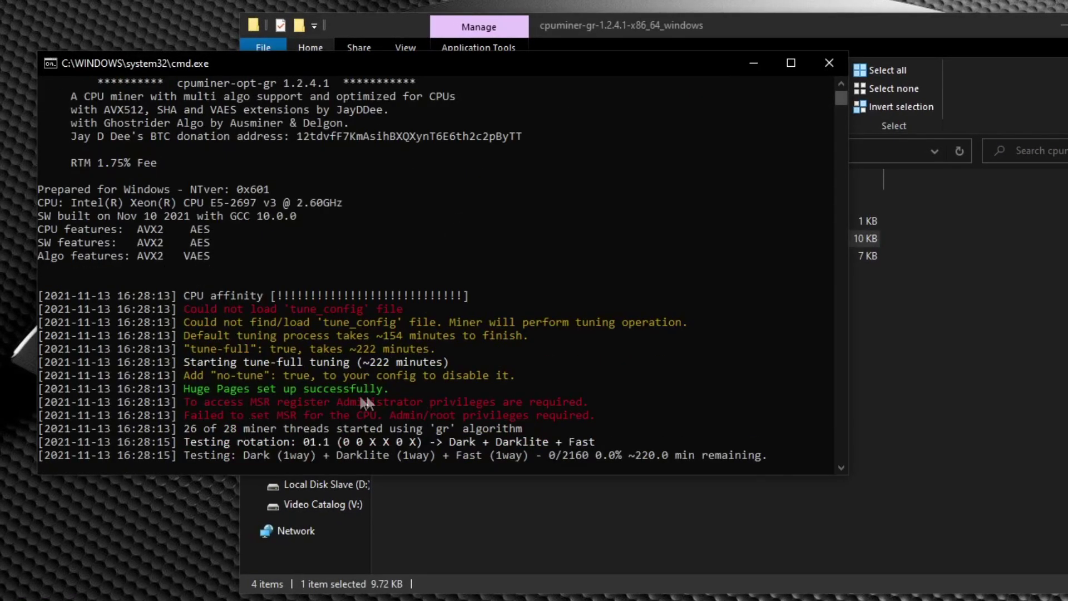
{"action": "left_click", "coordinate": [826, 64]}
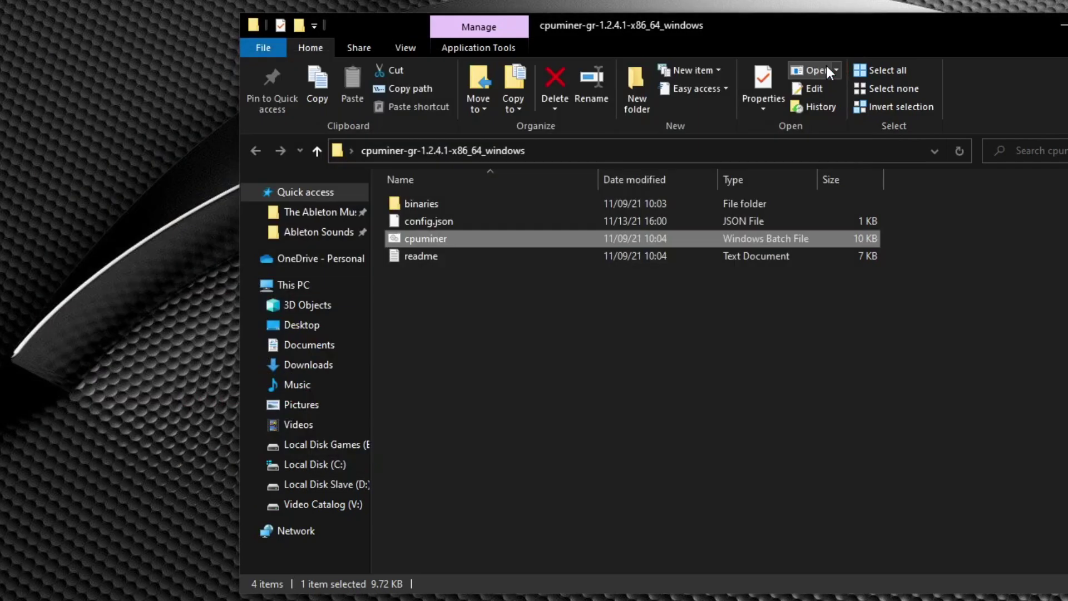
Run cpuminer as administrator until MSR setup succeeds, then close the miner.
{"action": "right_click", "coordinate": [480, 247]}
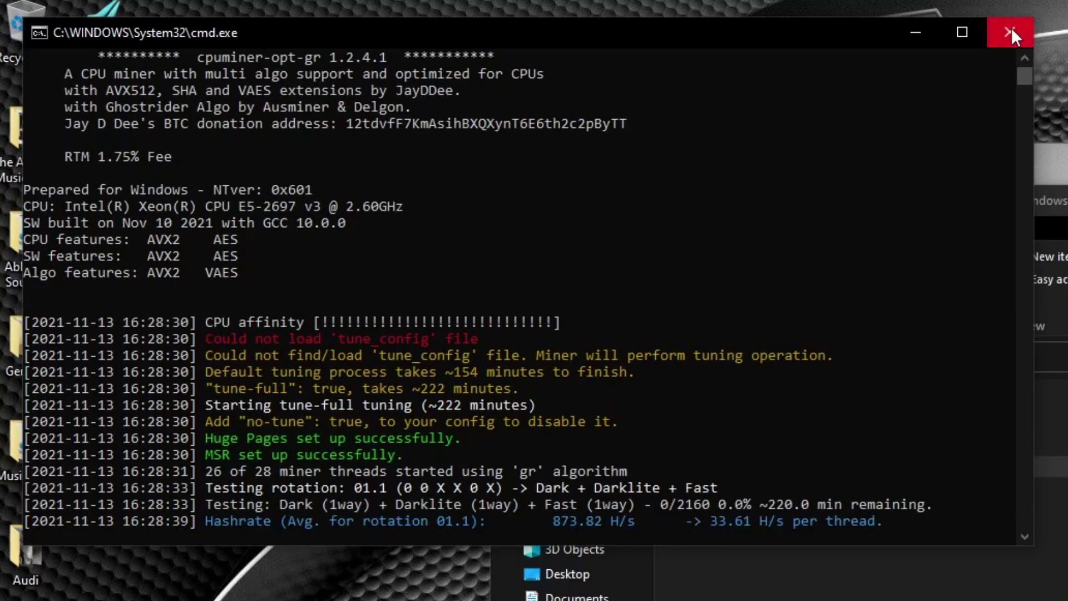
{"action": "left_click", "coordinate": [1010, 32]}
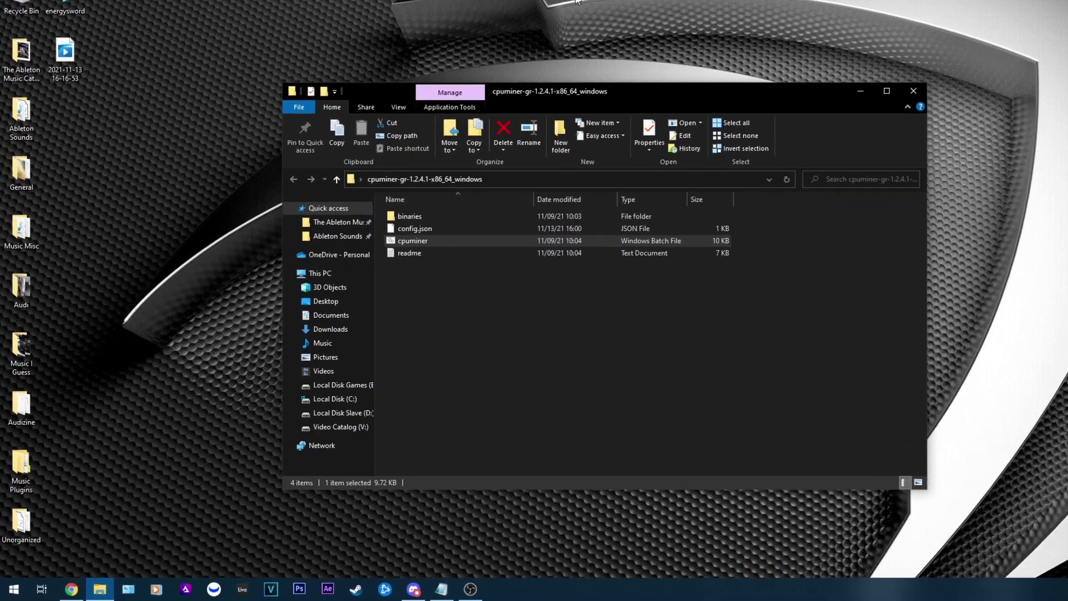
{"action": "key", "text": "super+s"}
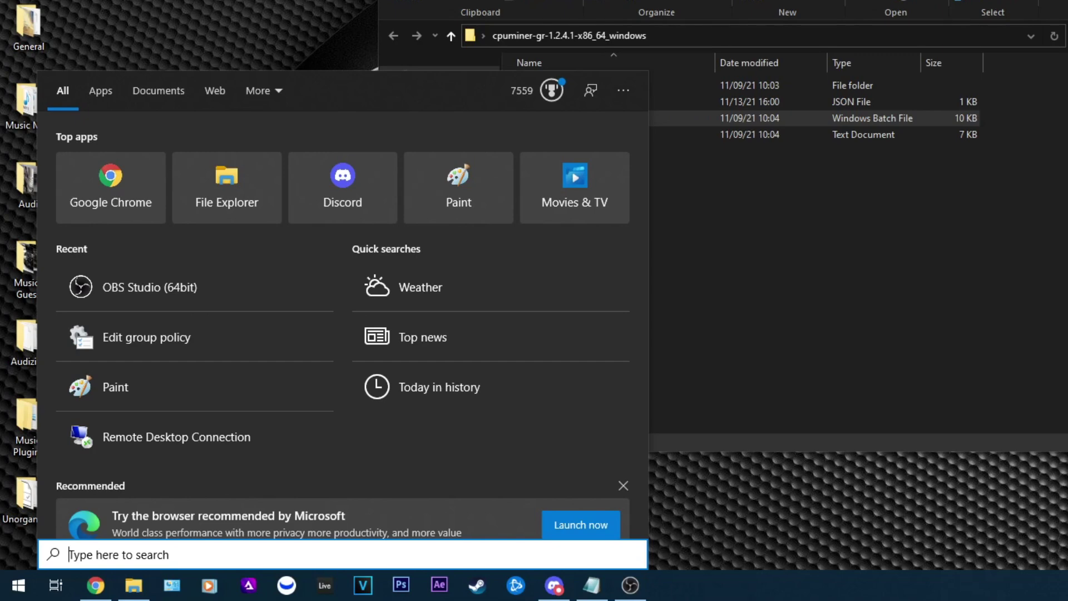
Launch the Local Group Policy Editor by searching gpedit.msc.
{"action": "type", "text": "gpedit"}
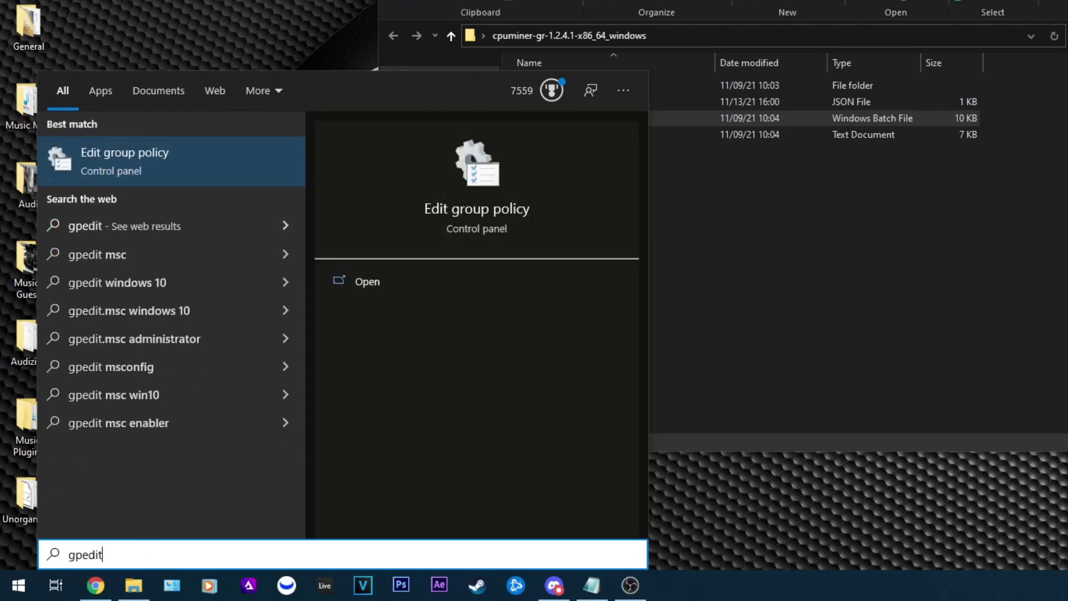
{"action": "type", "text": ".msc"}
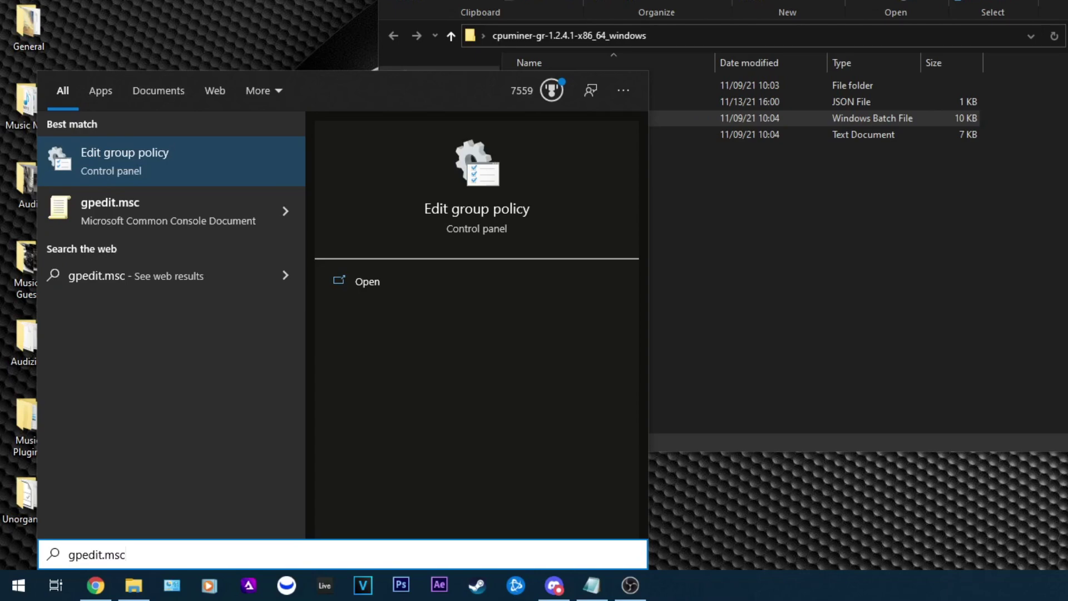
{"action": "key", "text": "Return"}
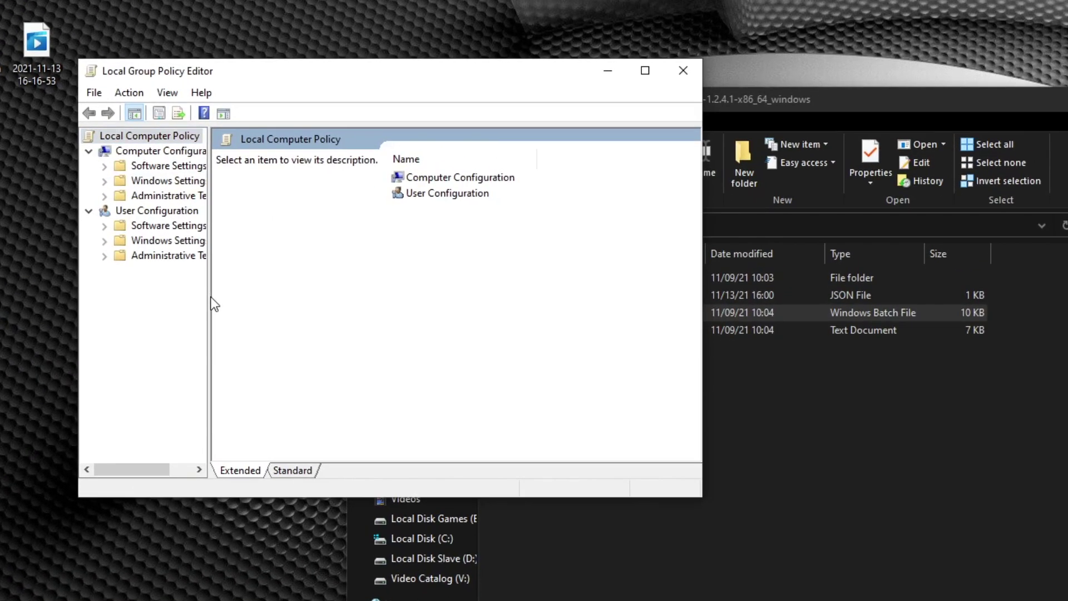
{"action": "left_click_drag", "start_coordinate": [232, 194], "coordinate": [255, 195]}
Go to Security Settings > Local Policies > User Rights Assignment and select Lock pages in memory.
{"action": "left_click_drag", "start_coordinate": [235, 297], "coordinate": [285, 296]}
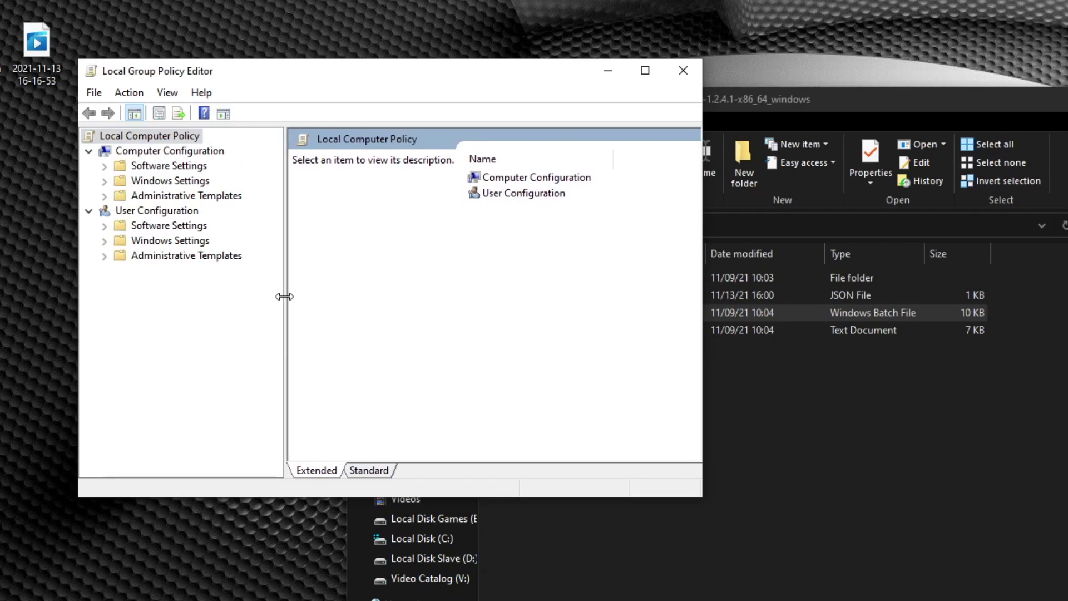
{"action": "left_click", "coordinate": [104, 181]}
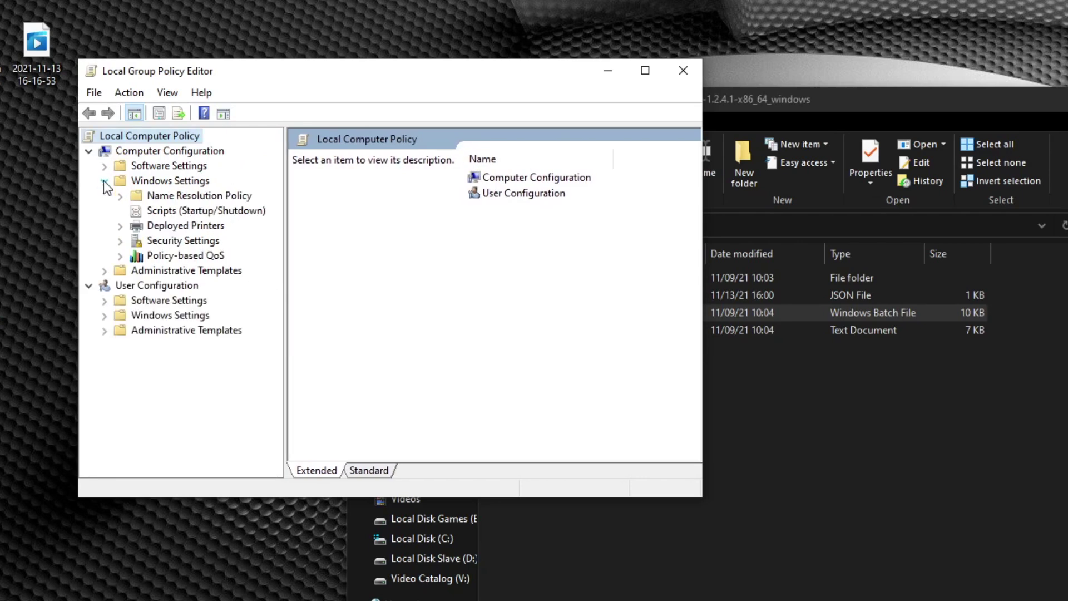
{"action": "left_click", "coordinate": [120, 240]}
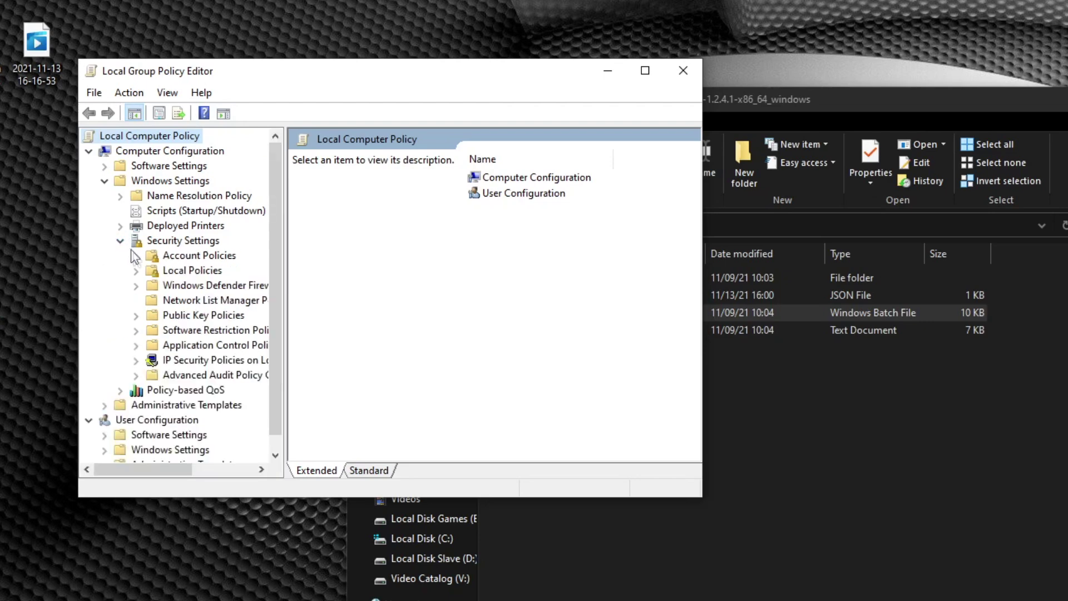
{"action": "left_click", "coordinate": [136, 271]}
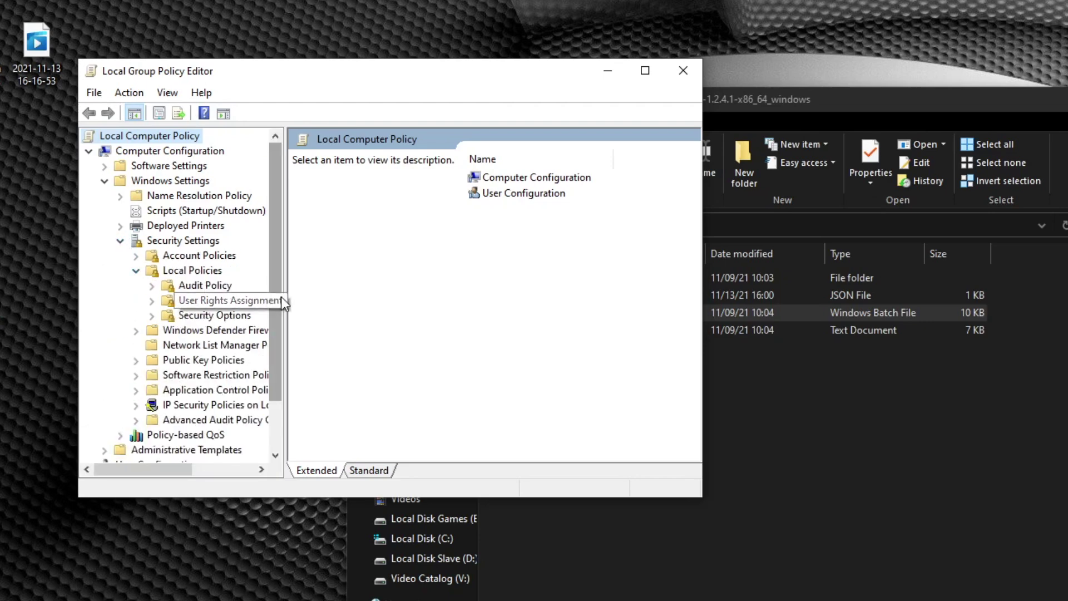
{"action": "left_click_drag", "start_coordinate": [285, 298], "coordinate": [380, 299]}
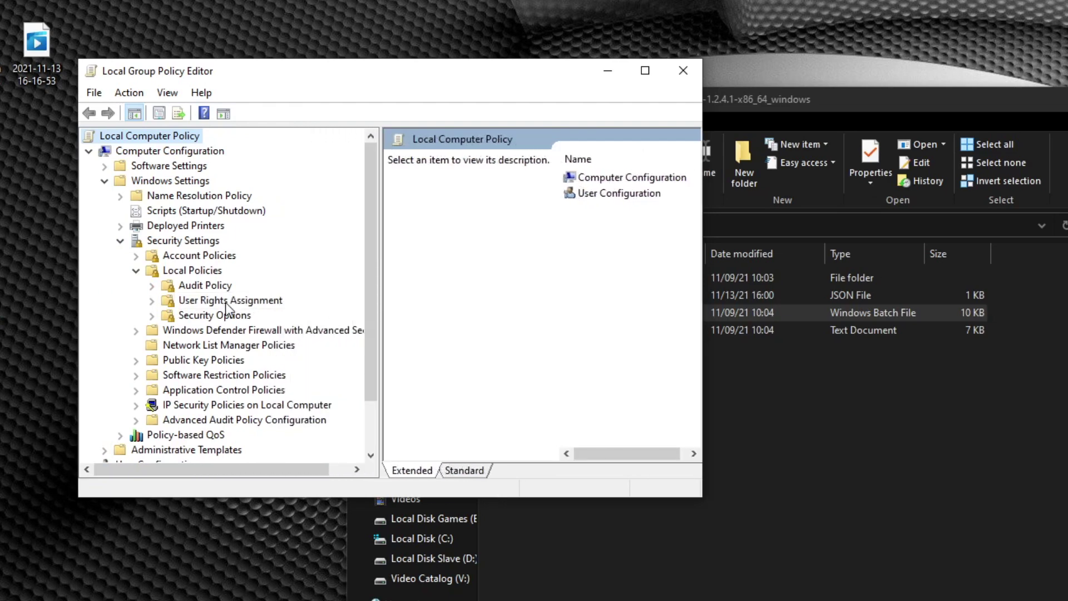
{"action": "left_click", "coordinate": [232, 303]}
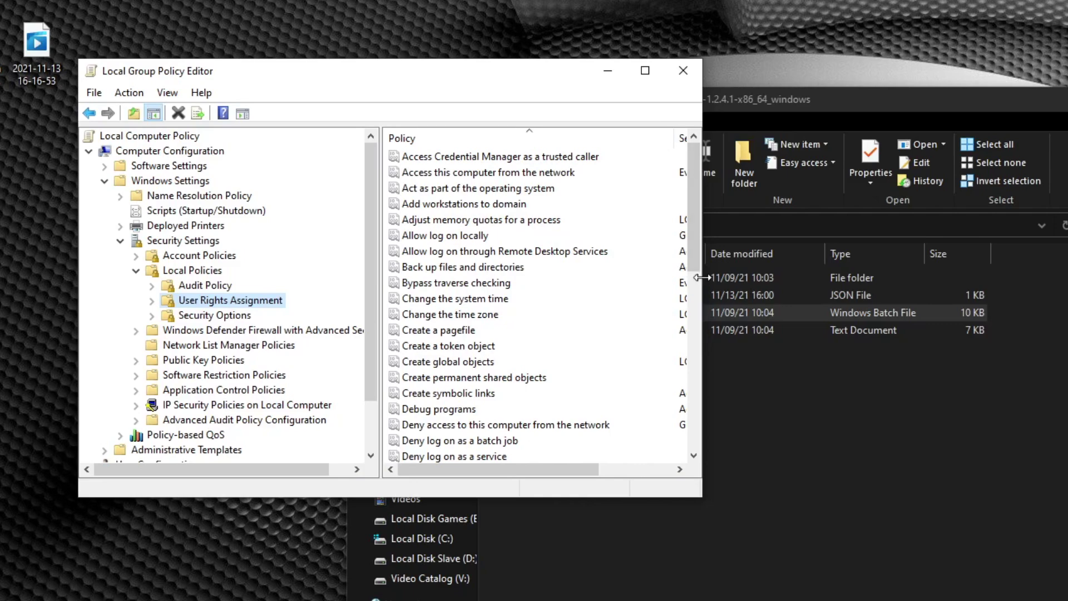
{"action": "left_click_drag", "start_coordinate": [702, 277], "coordinate": [992, 283]}
{"action": "scroll", "coordinate": [801, 267], "scroll_direction": "down", "scroll_amount": 2}
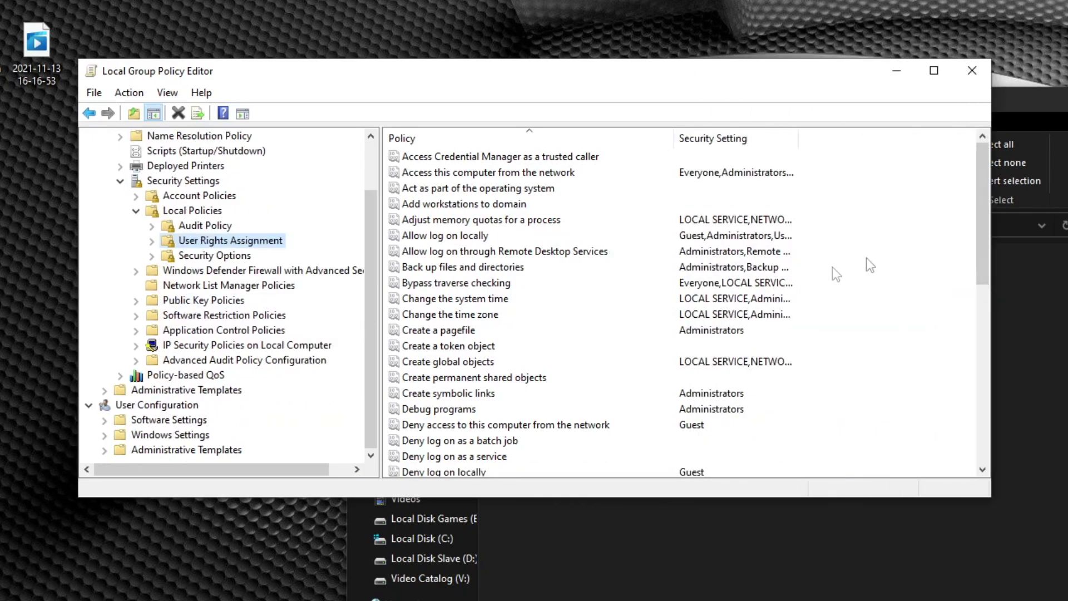
{"action": "left_click_drag", "start_coordinate": [986, 225], "coordinate": [960, 350]}
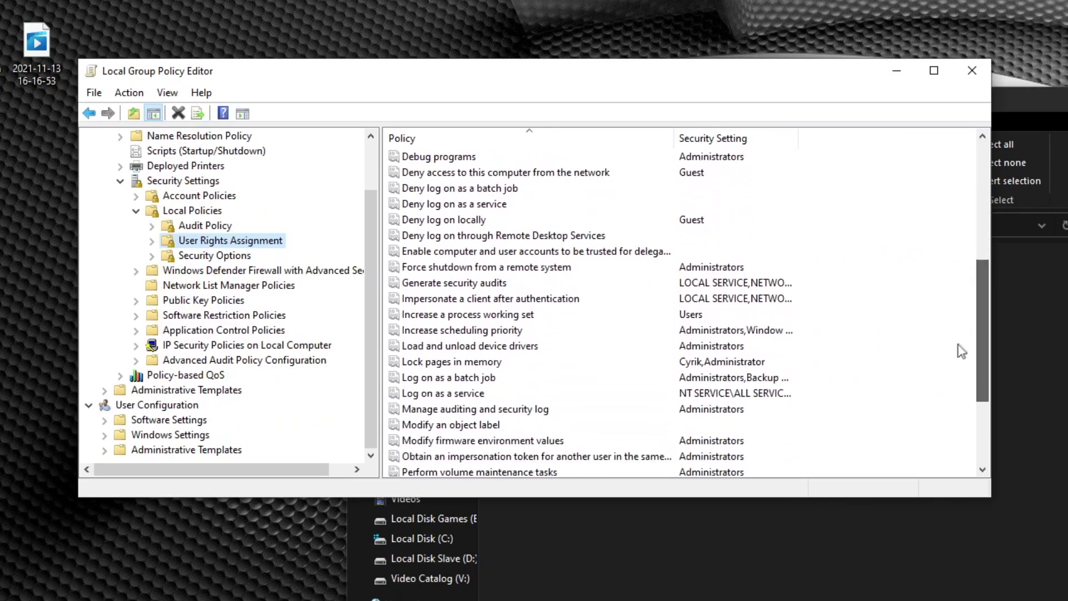
{"action": "left_click", "coordinate": [479, 367]}
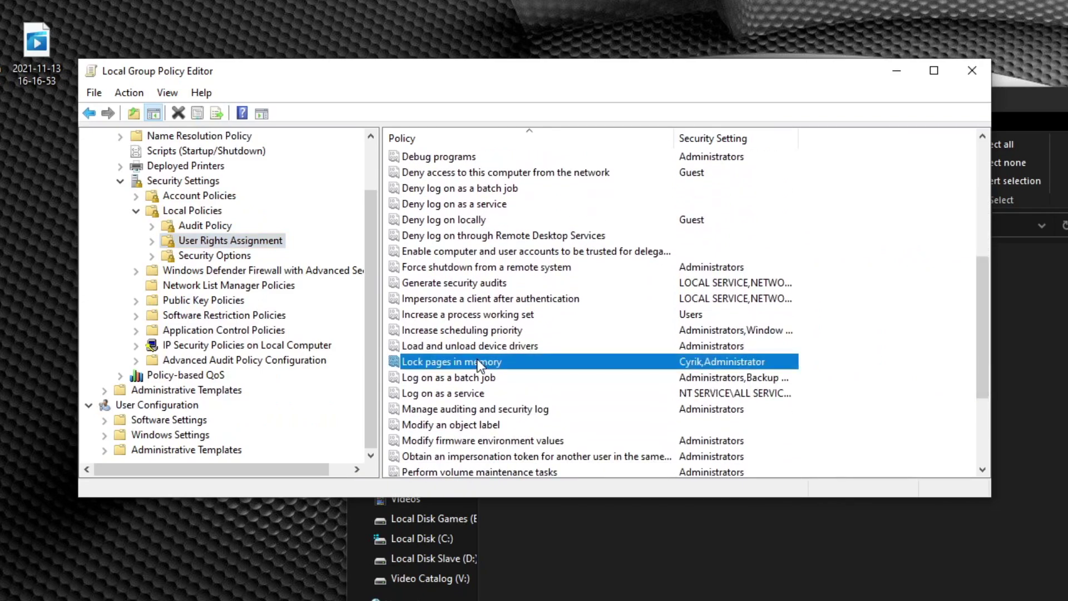
In Lock pages in memory properties, replace the old user entry with the current account name and save.
{"action": "double_click", "coordinate": [480, 364]}
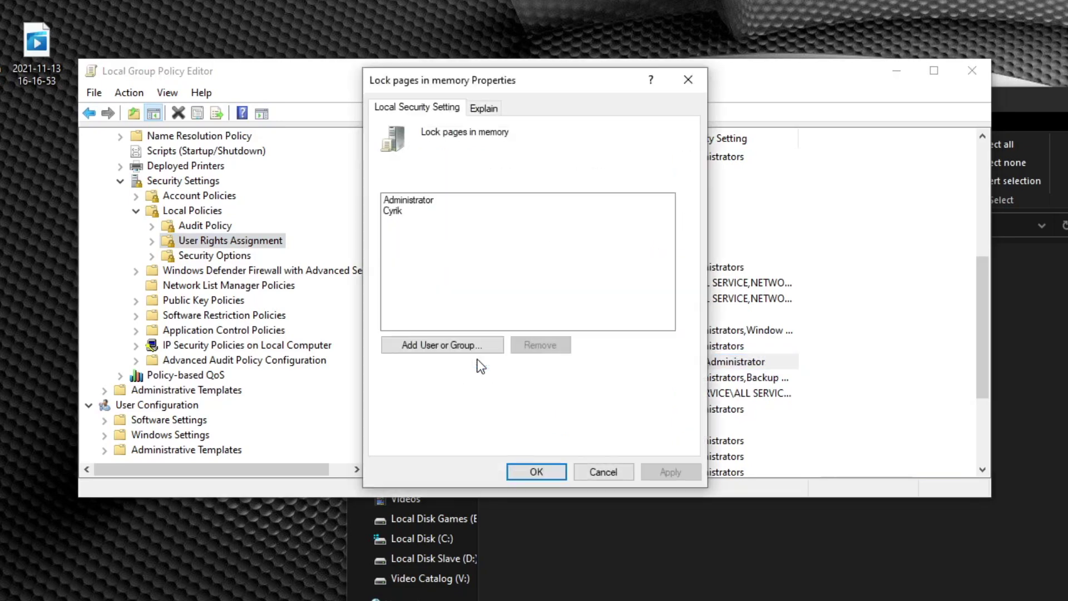
{"action": "left_click", "coordinate": [397, 212]}
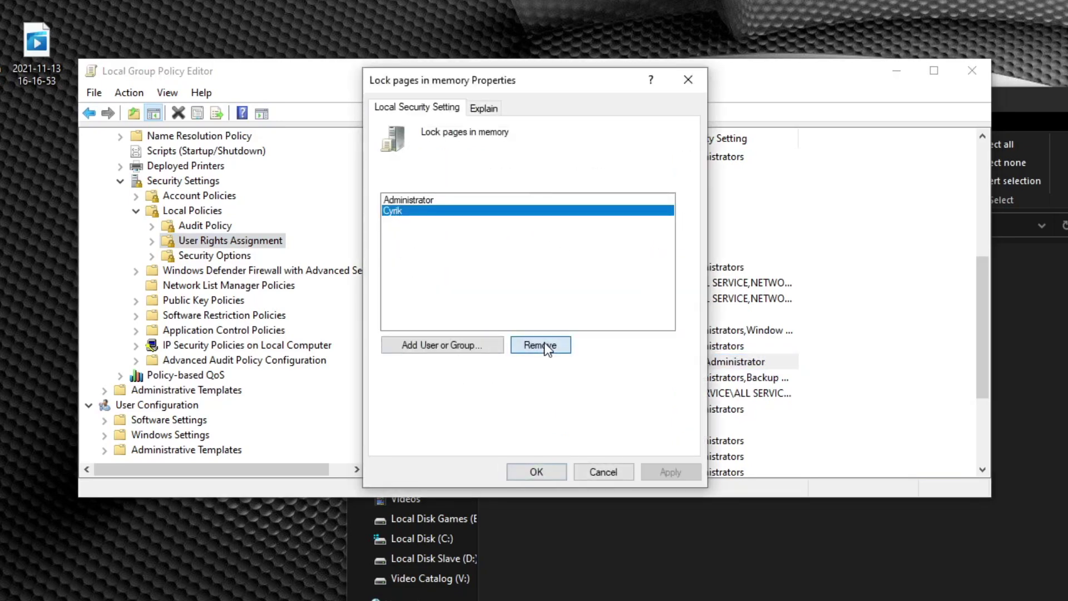
{"action": "left_click", "coordinate": [550, 346]}
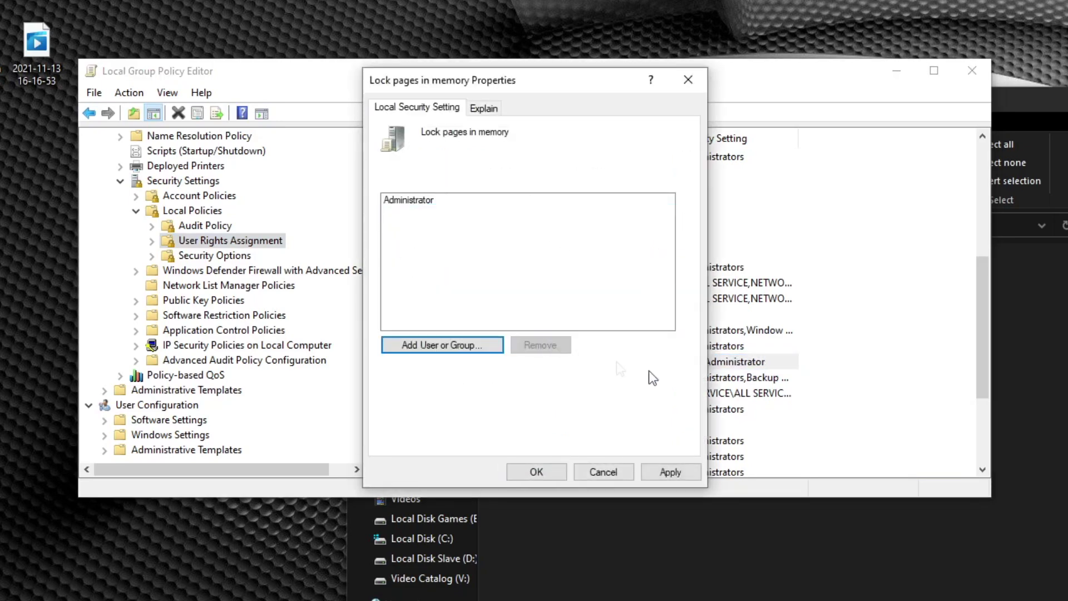
{"action": "left_click", "coordinate": [431, 346]}
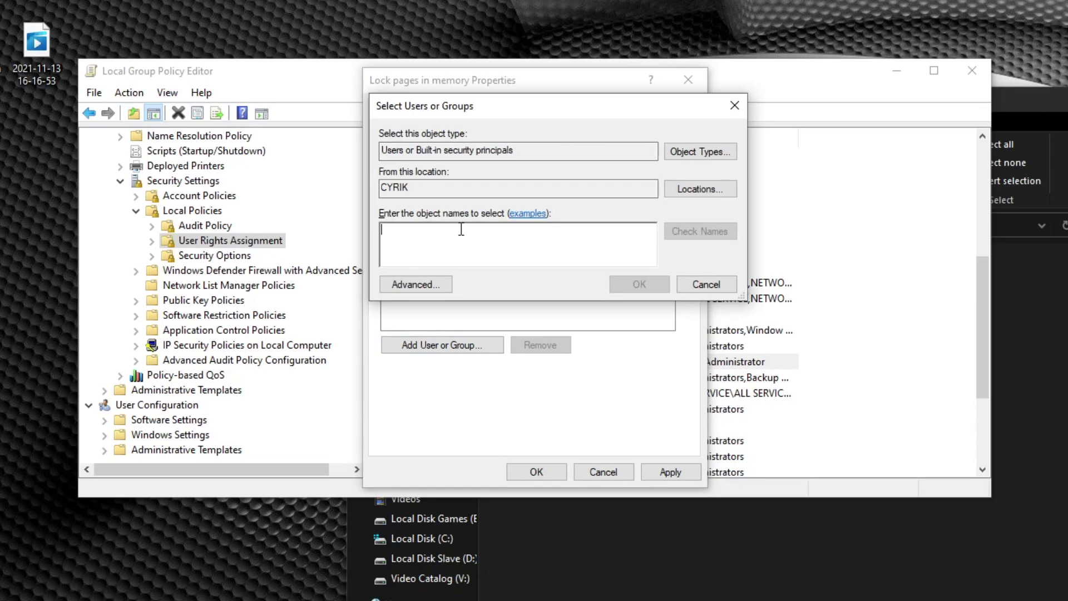
{"action": "type", "text": "Cyrik"}
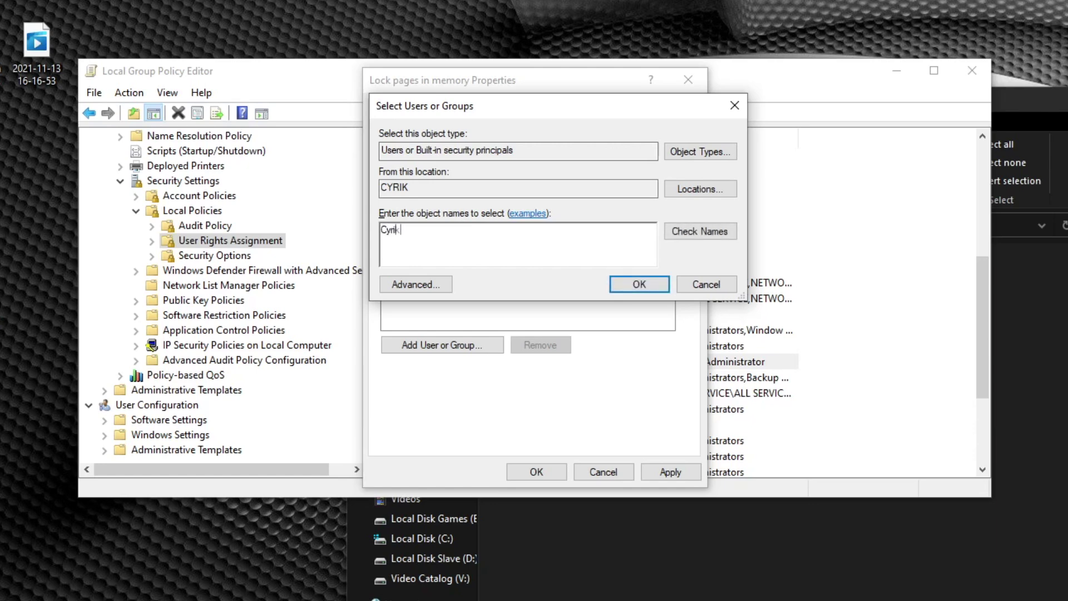
{"action": "left_click", "coordinate": [648, 289]}
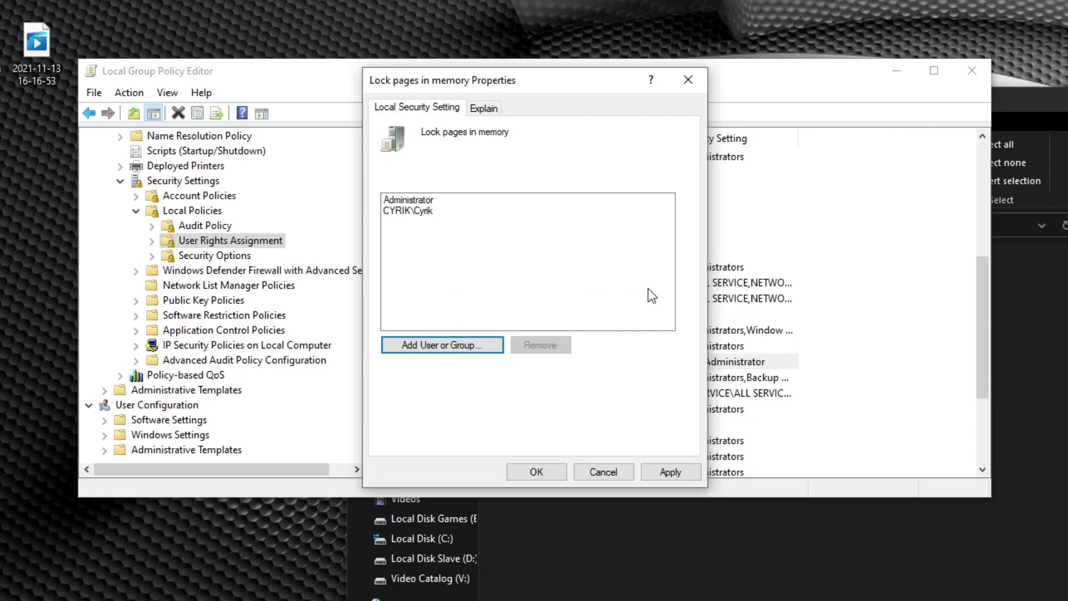
{"action": "left_click", "coordinate": [423, 211]}
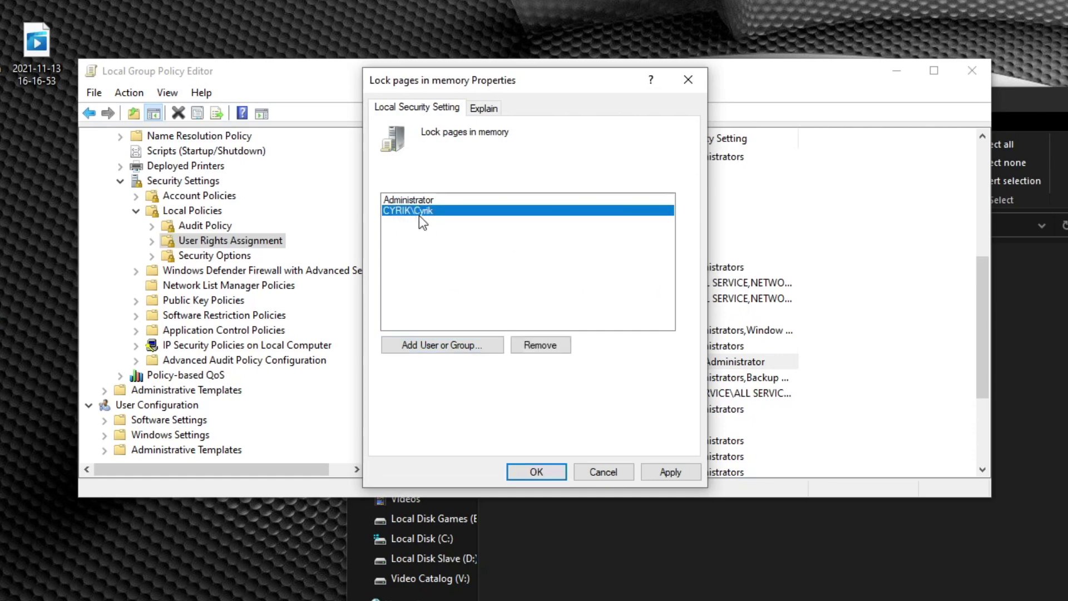
{"action": "left_click", "coordinate": [533, 473]}
{"action": "left_click", "coordinate": [533, 393]}
{"action": "left_click", "coordinate": [533, 368]}
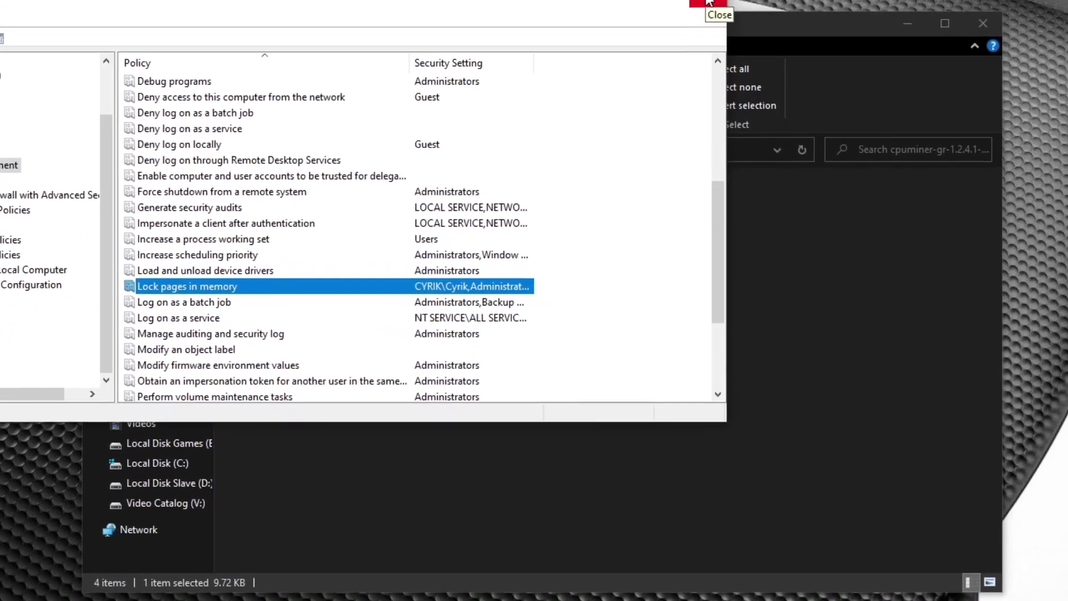
Close the Group Policy Editor and bring up the cpuminer script's Run as administrator menu.
{"action": "left_click", "coordinate": [707, 2]}
{"action": "right_click", "coordinate": [350, 240]}
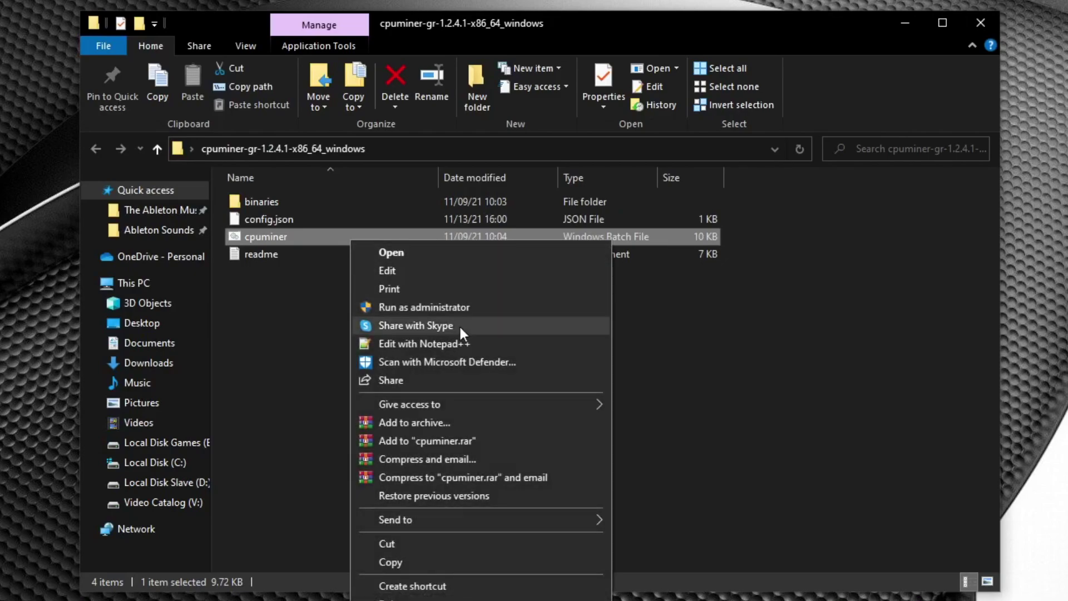